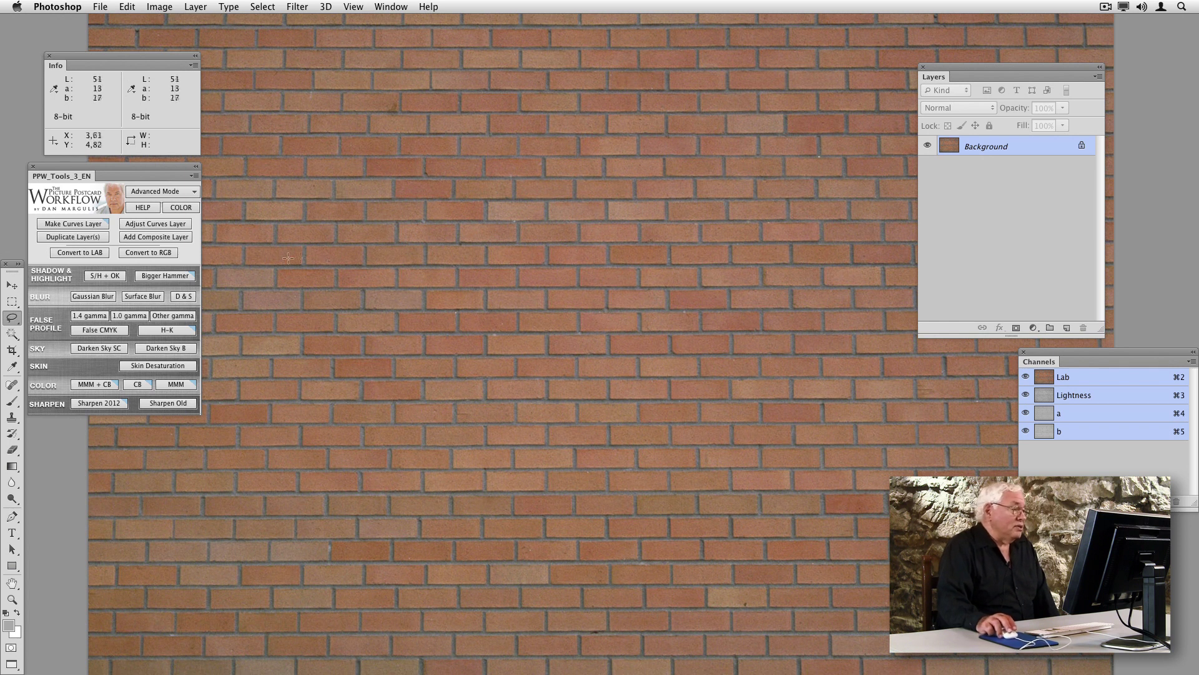
# Add a curves layer moving the a endpoints to 25/75 and the b endpoints to 28/74
pyautogui.click(95, 224)
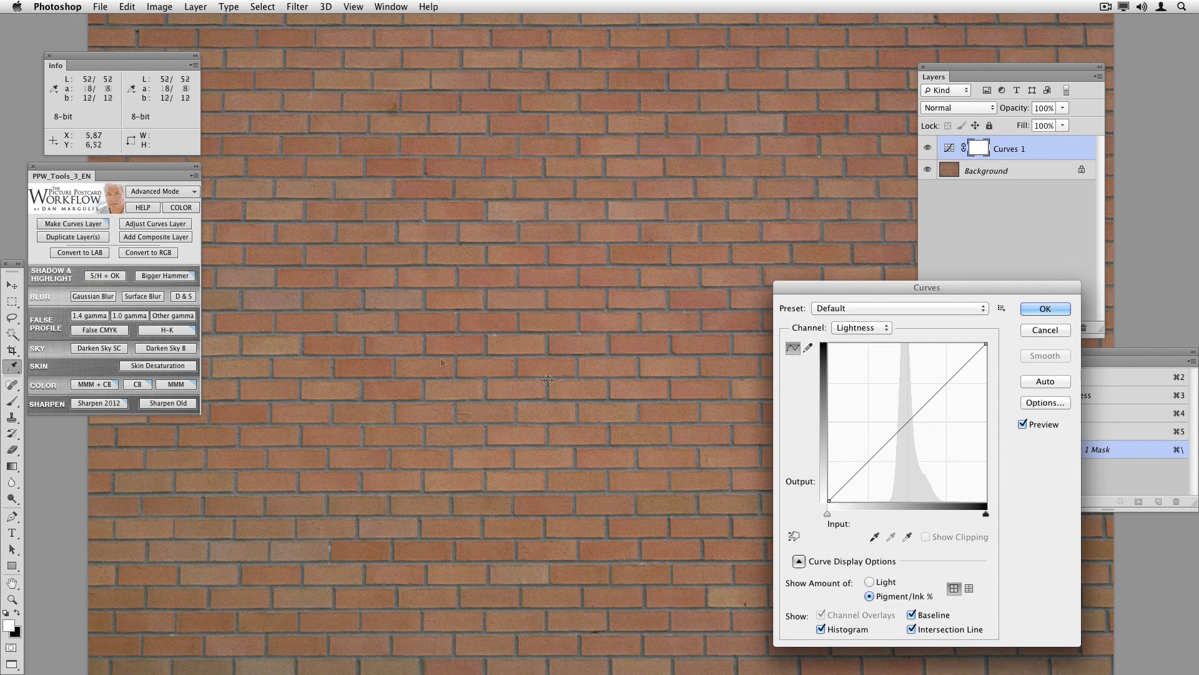
pyautogui.click(867, 329)
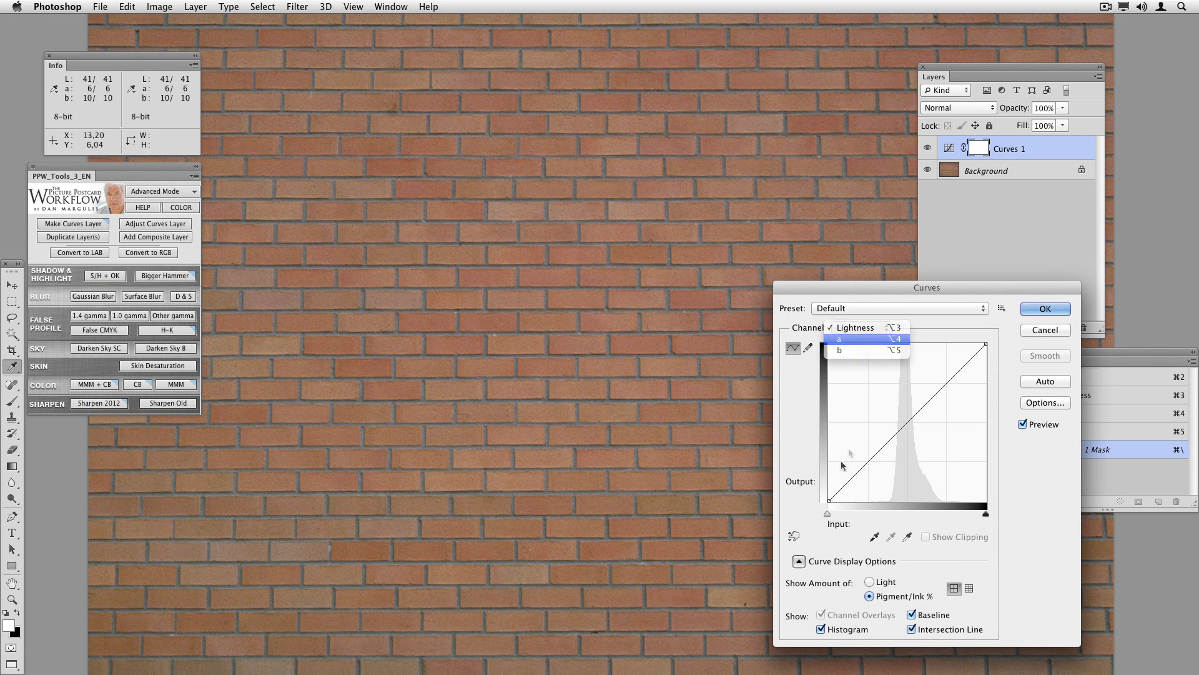
pyautogui.press('Return')
pyautogui.moveTo(829, 501); pyautogui.dragTo(869, 501)
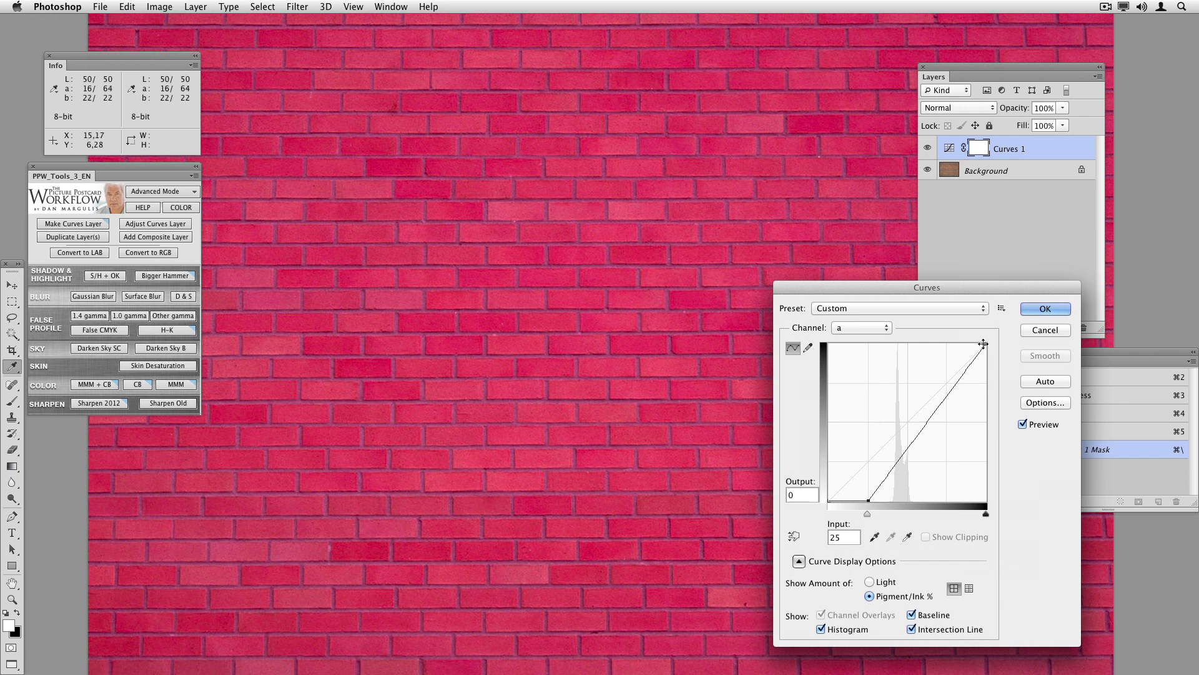
pyautogui.moveTo(983, 344); pyautogui.dragTo(946, 344)
pyautogui.click(849, 329)
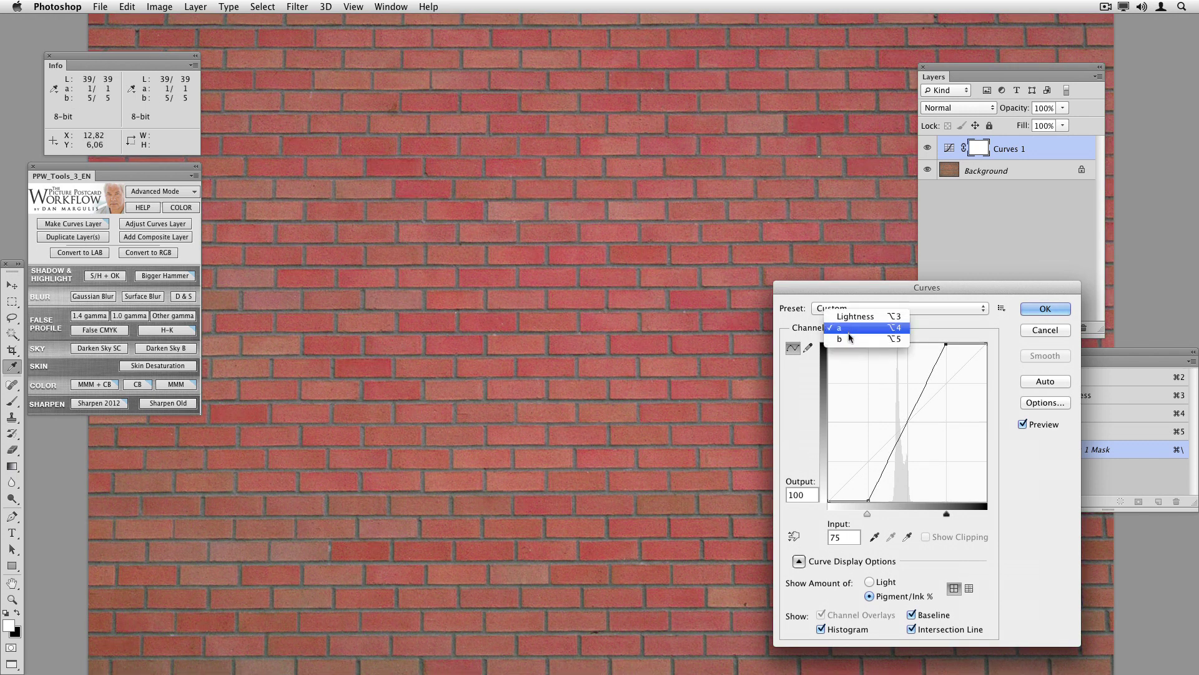
pyautogui.click(849, 338)
pyautogui.moveTo(985, 344); pyautogui.dragTo(946, 343)
pyautogui.moveTo(829, 500); pyautogui.dragTo(870, 501)
pyautogui.click(1037, 310)
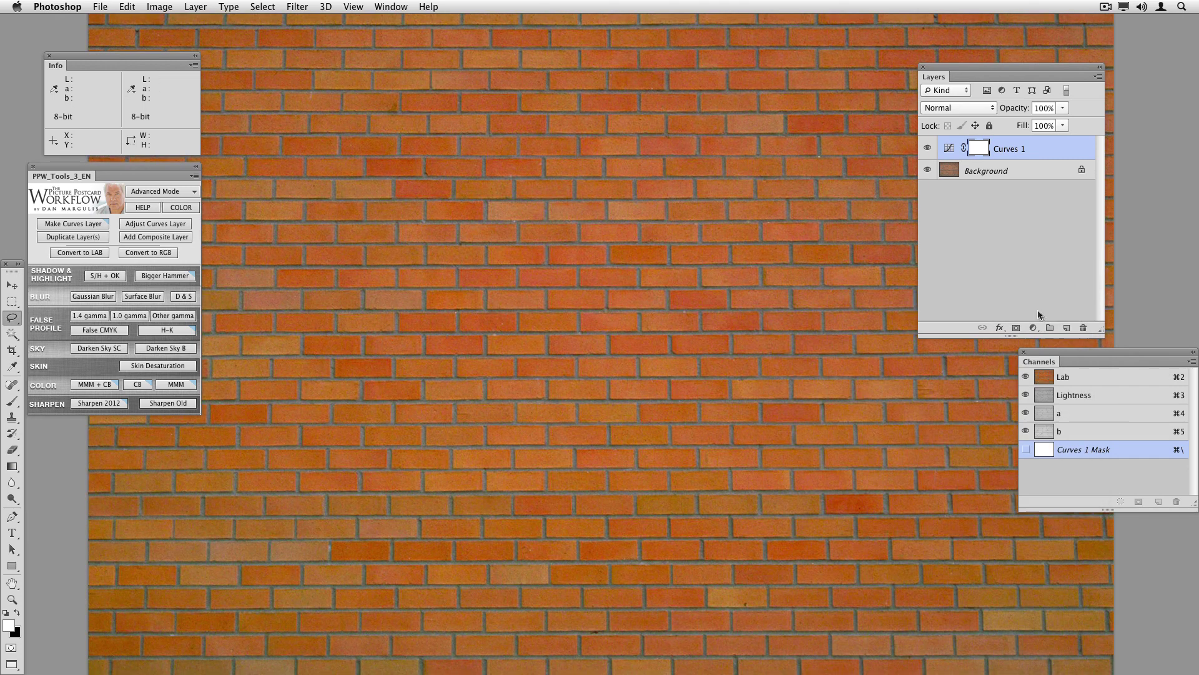
# Compare the curves adjustment on and off and set its opacity to 24%
pyautogui.click(927, 148)
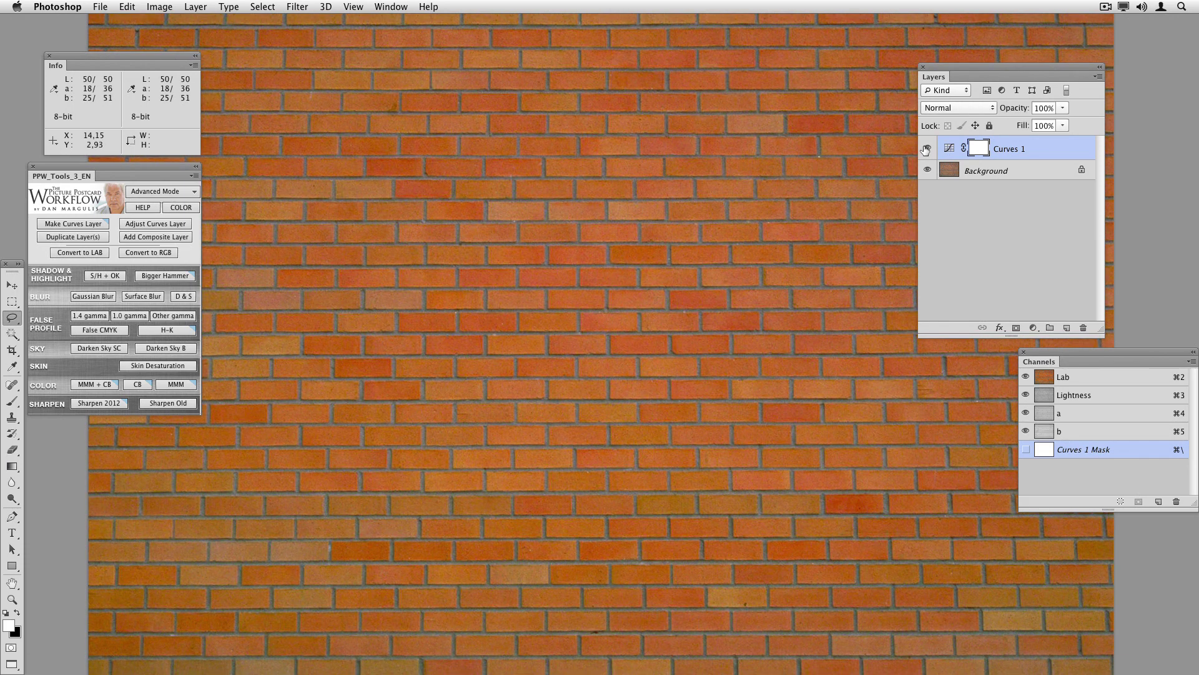
pyautogui.click(927, 148)
pyautogui.moveTo(1012, 111); pyautogui.dragTo(948, 148)
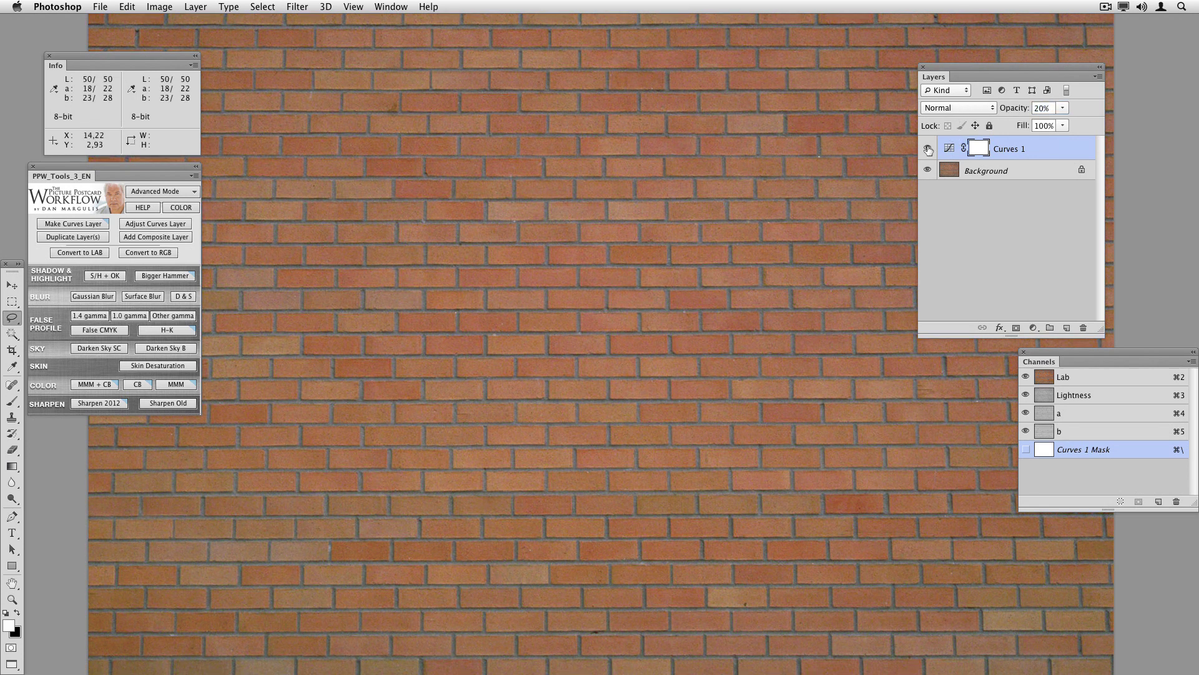
pyautogui.click(928, 149)
pyautogui.click(927, 148)
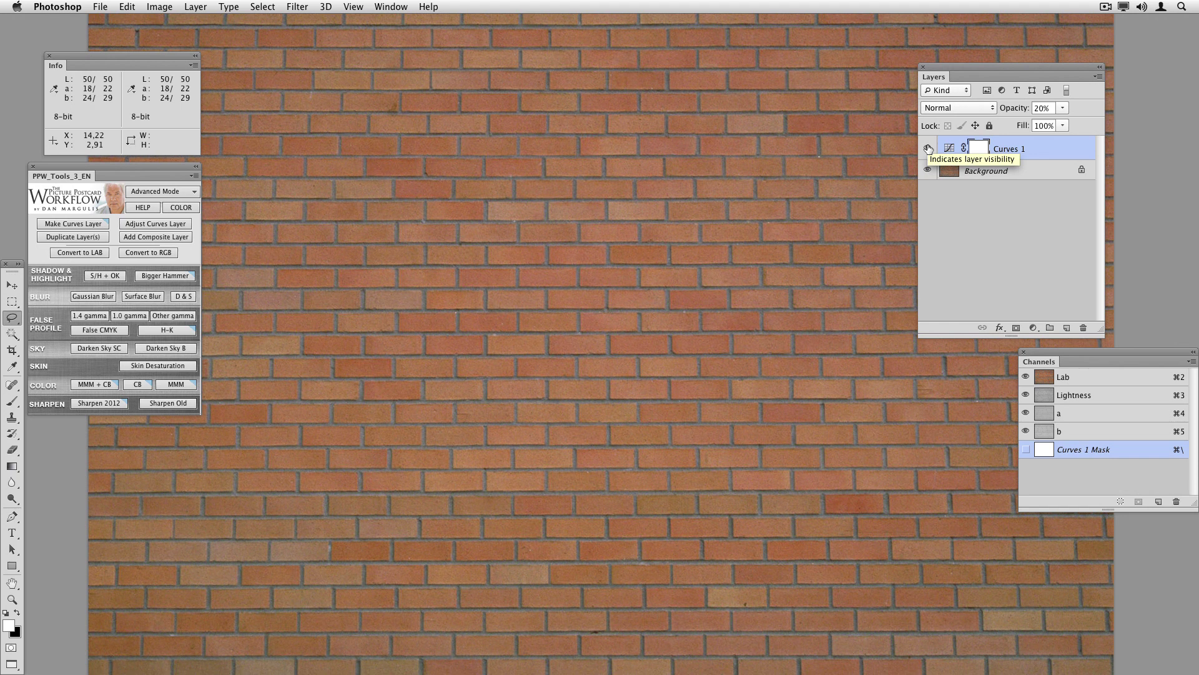
pyautogui.click(928, 148)
pyautogui.click(928, 148)
pyautogui.moveTo(1003, 112); pyautogui.dragTo(1058, 204)
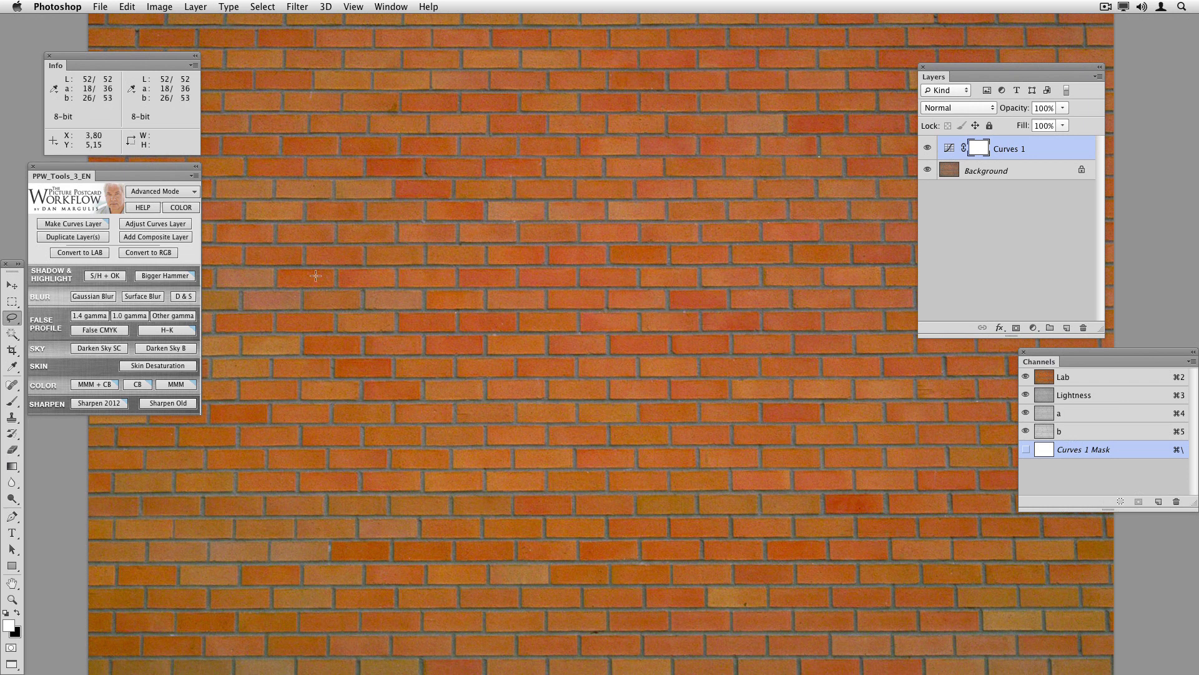
# Stamp a Merged composite layer, hide it, and delete the Curves 1 layer
pyautogui.click(166, 236)
pyautogui.click(928, 145)
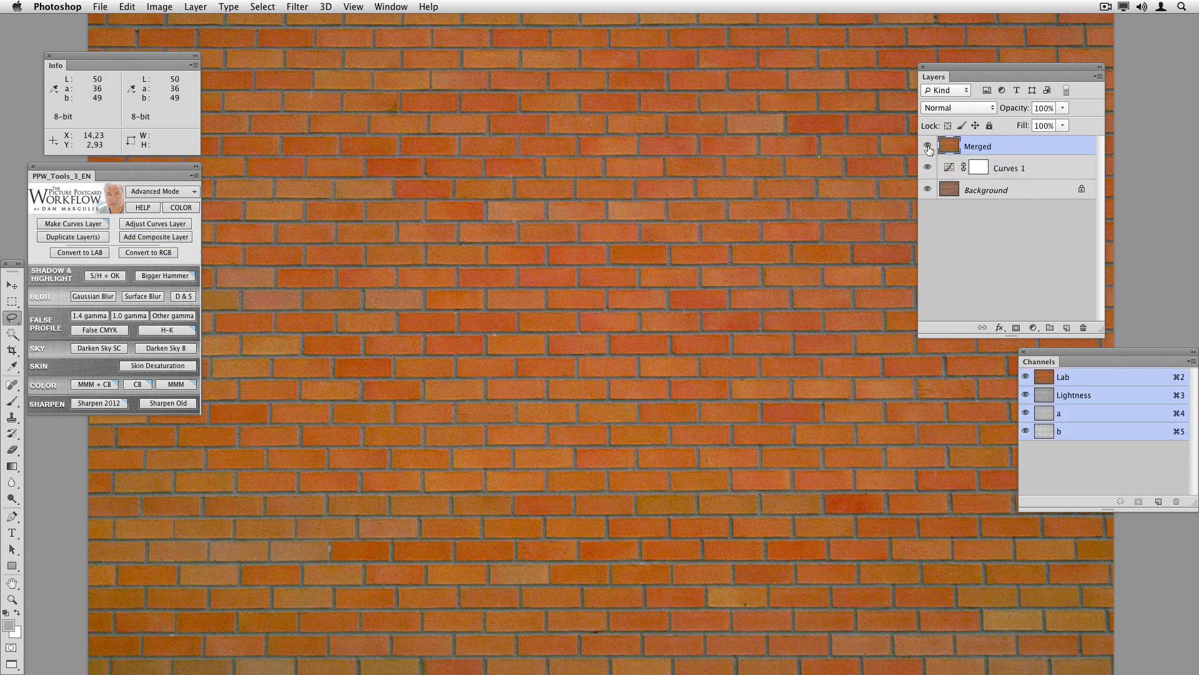
pyautogui.moveTo(1044, 168); pyautogui.dragTo(1082, 327)
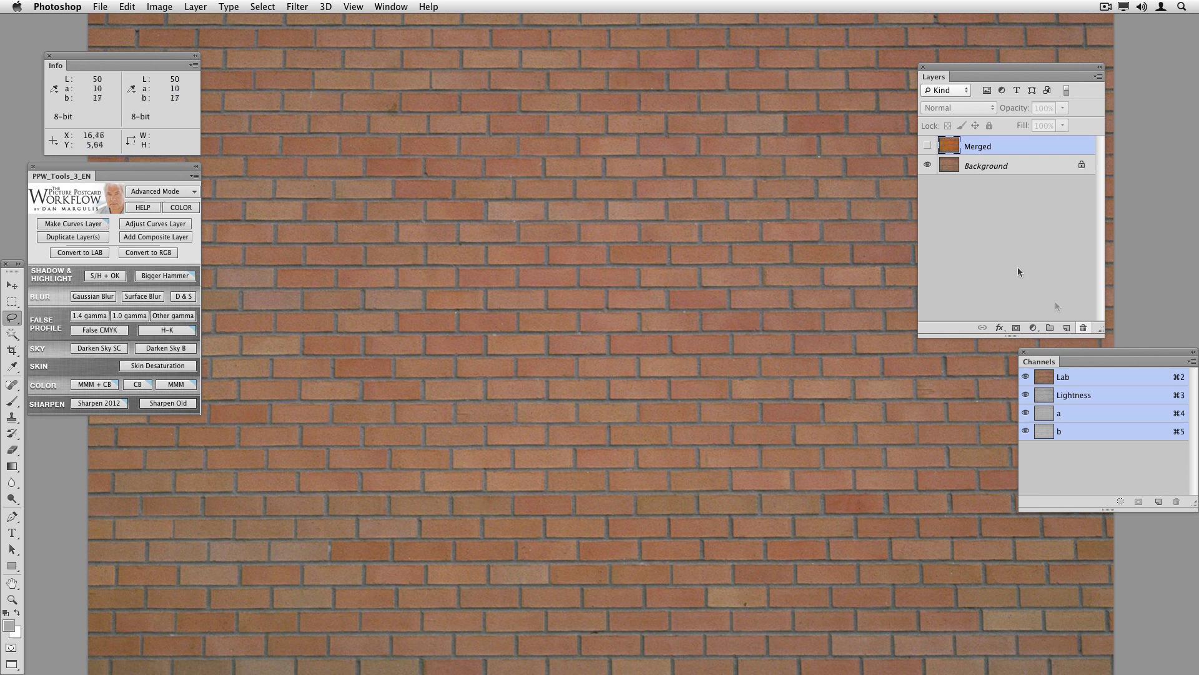
# Add a new curves layer with steep S-curves on both the a and b channels
pyautogui.click(74, 224)
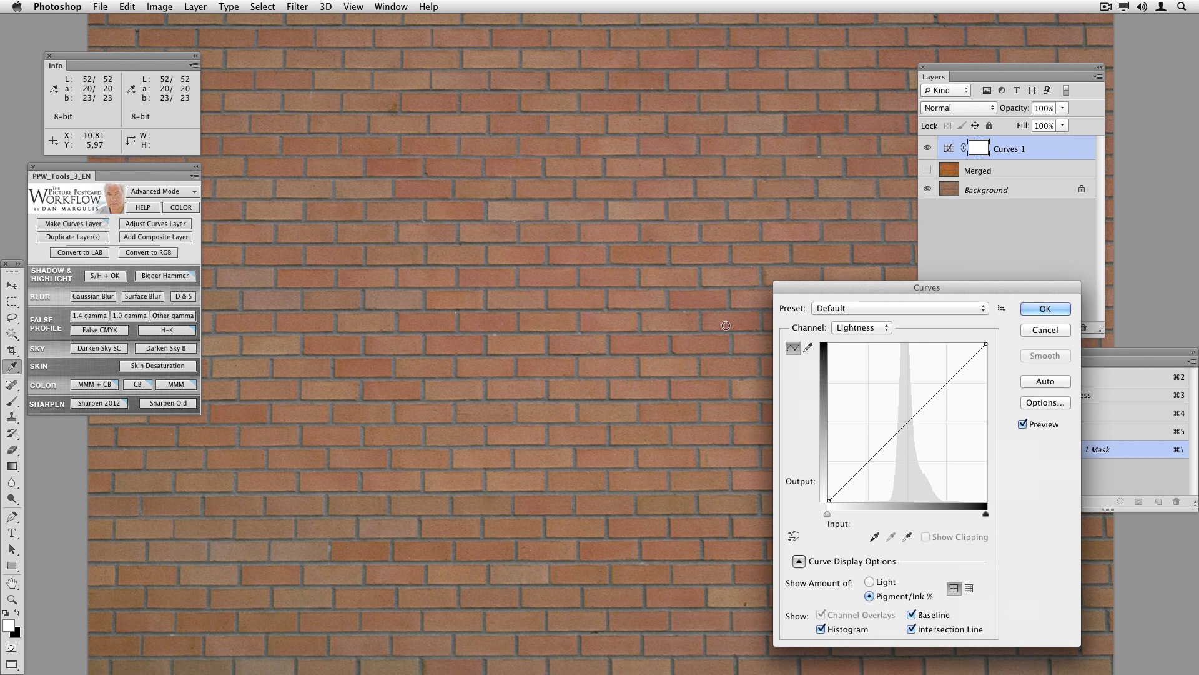
pyautogui.click(853, 328)
pyautogui.click(850, 341)
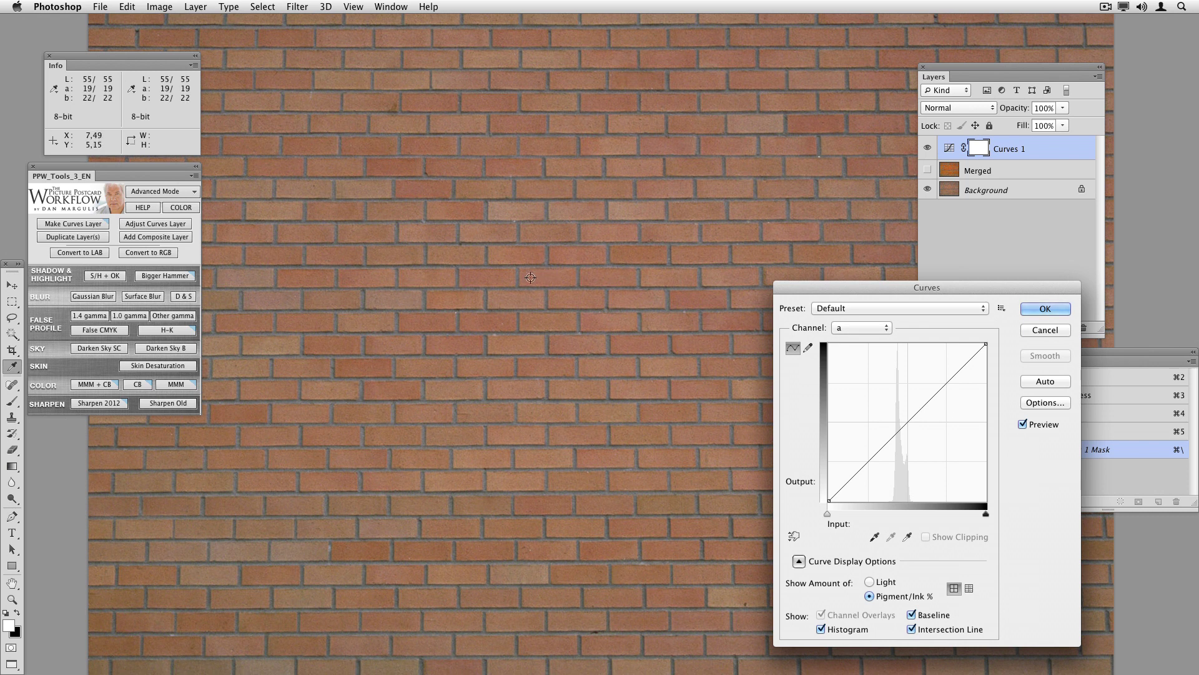
pyautogui.keyDown('super'); pyautogui.click(530, 280); pyautogui.keyUp('super')
pyautogui.moveTo(863, 466); pyautogui.dragTo(881, 481)
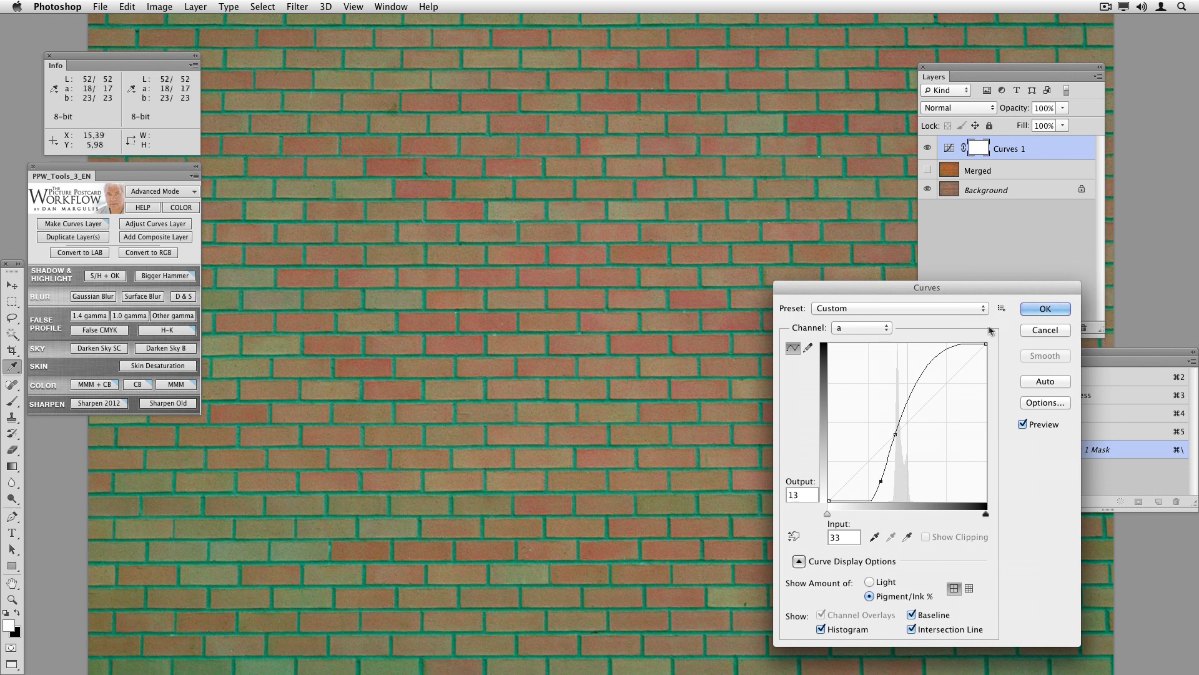
pyautogui.click(892, 329)
pyautogui.click(887, 341)
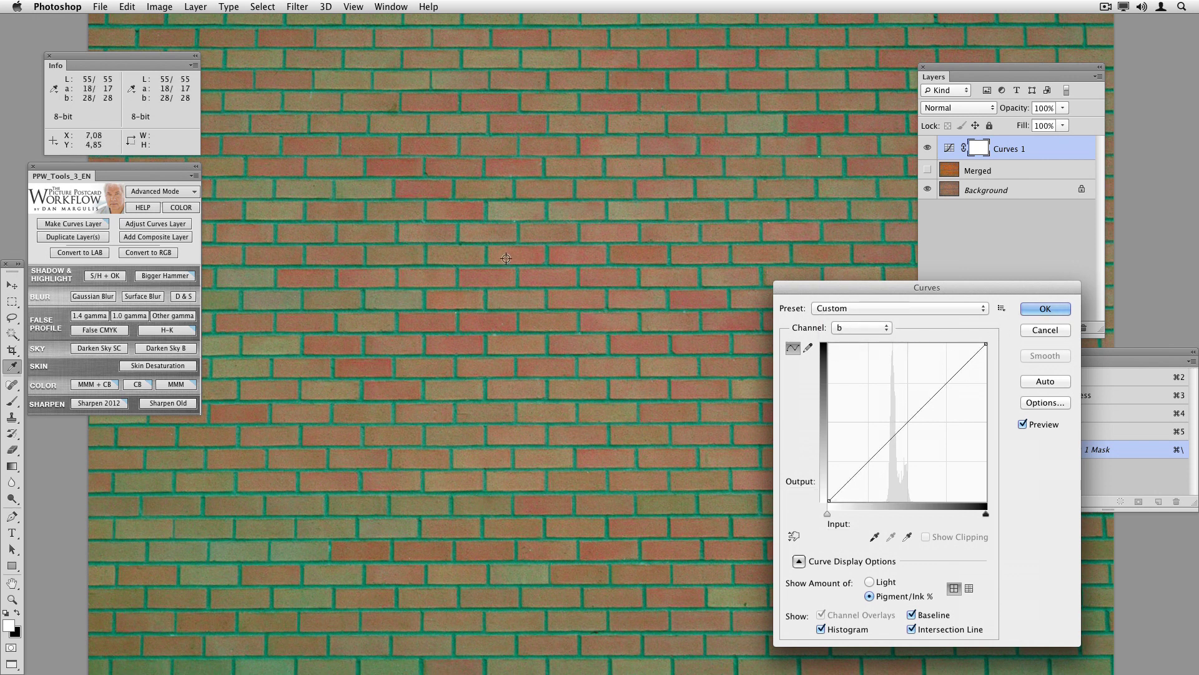
pyautogui.keyDown('super'); pyautogui.click(498, 275); pyautogui.keyUp('super')
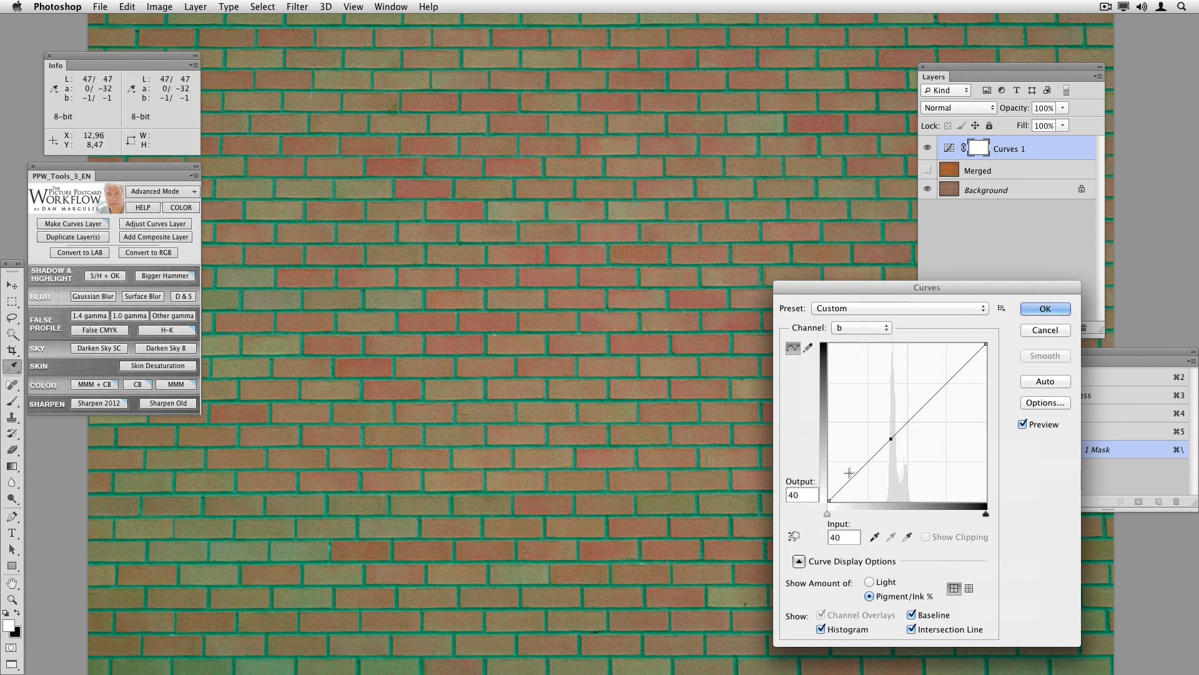
pyautogui.moveTo(857, 472); pyautogui.dragTo(873, 486)
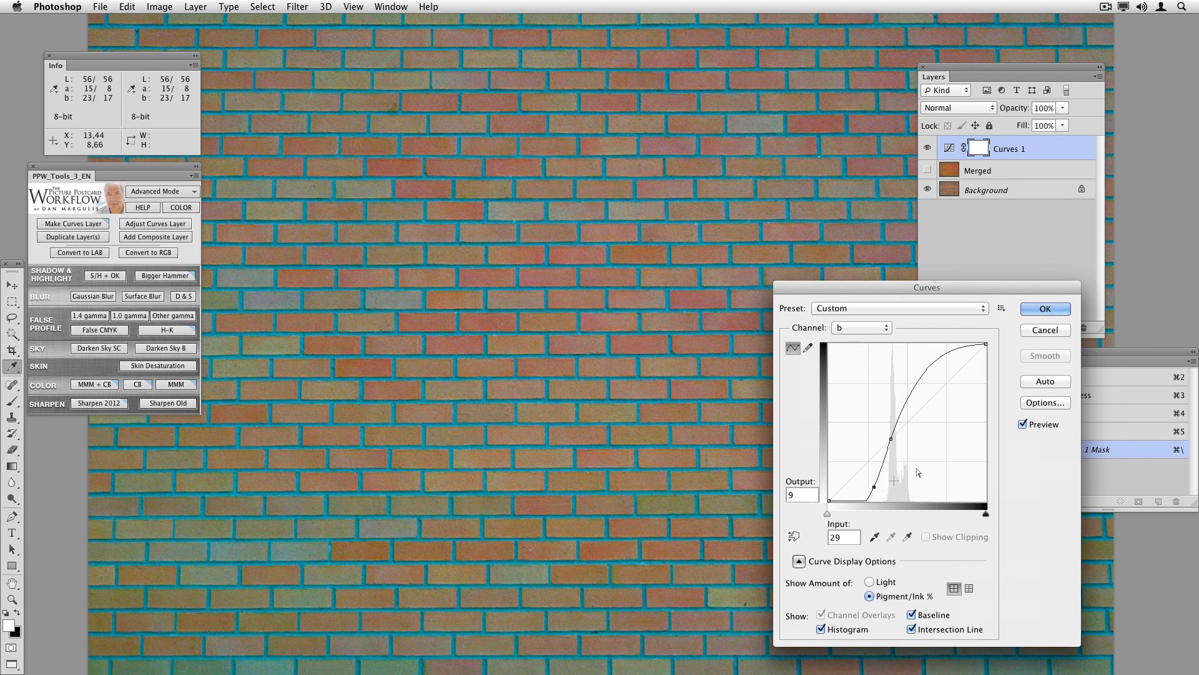
pyautogui.click(1045, 309)
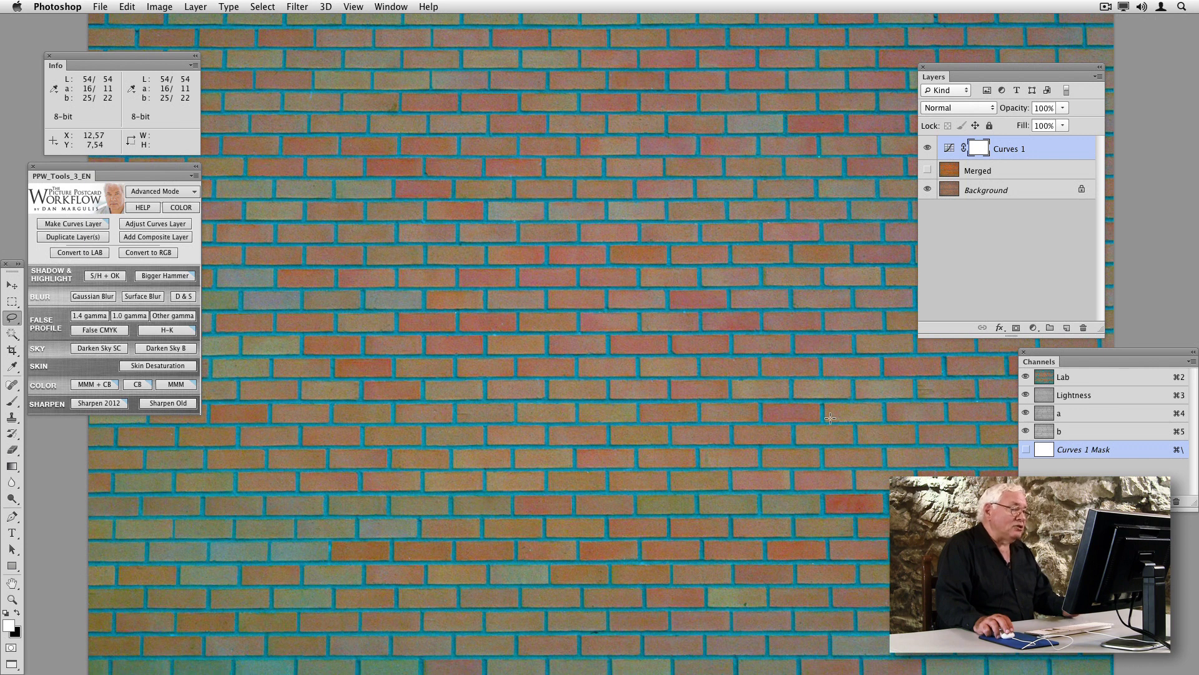
# Compare Curves 1 on and off while trying opacities, settling it at 24%
pyautogui.click(927, 150)
pyautogui.click(928, 149)
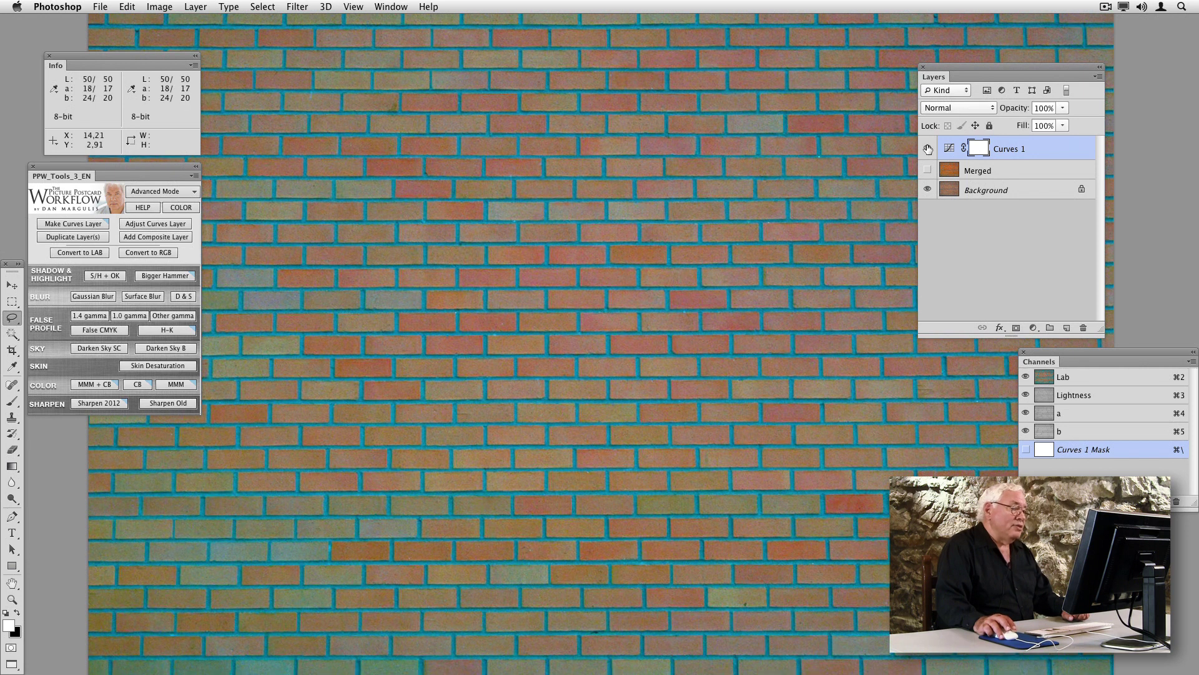
pyautogui.moveTo(1014, 108); pyautogui.dragTo(965, 108)
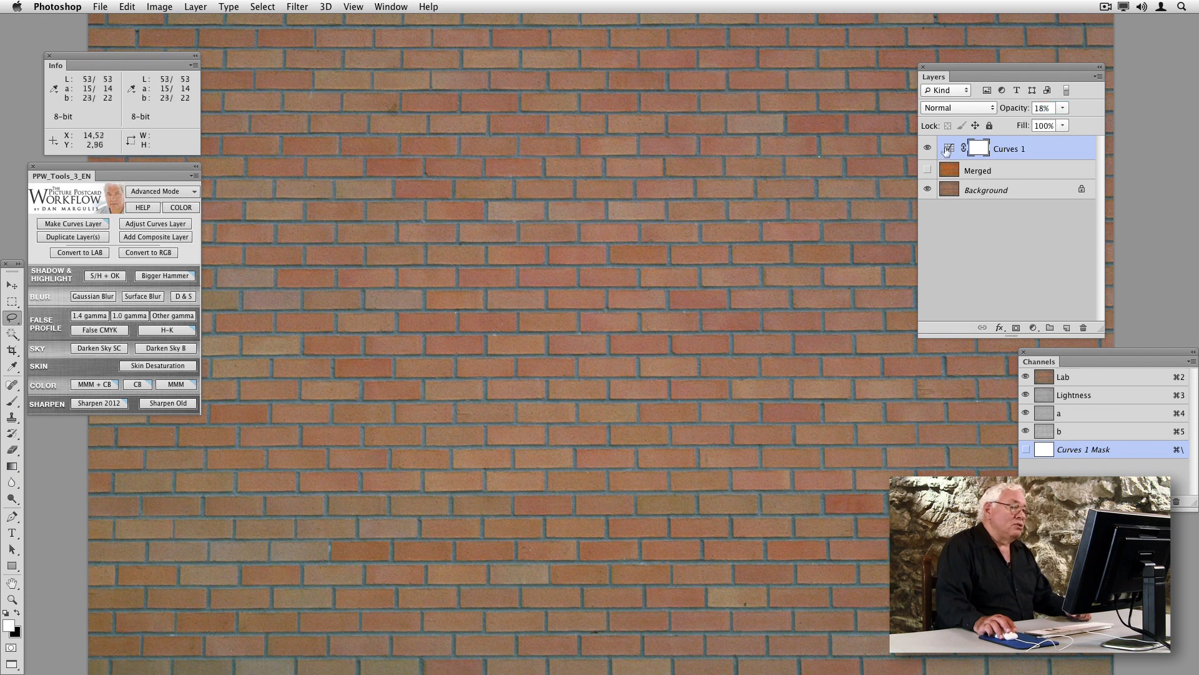
pyautogui.click(928, 148)
pyautogui.click(928, 148)
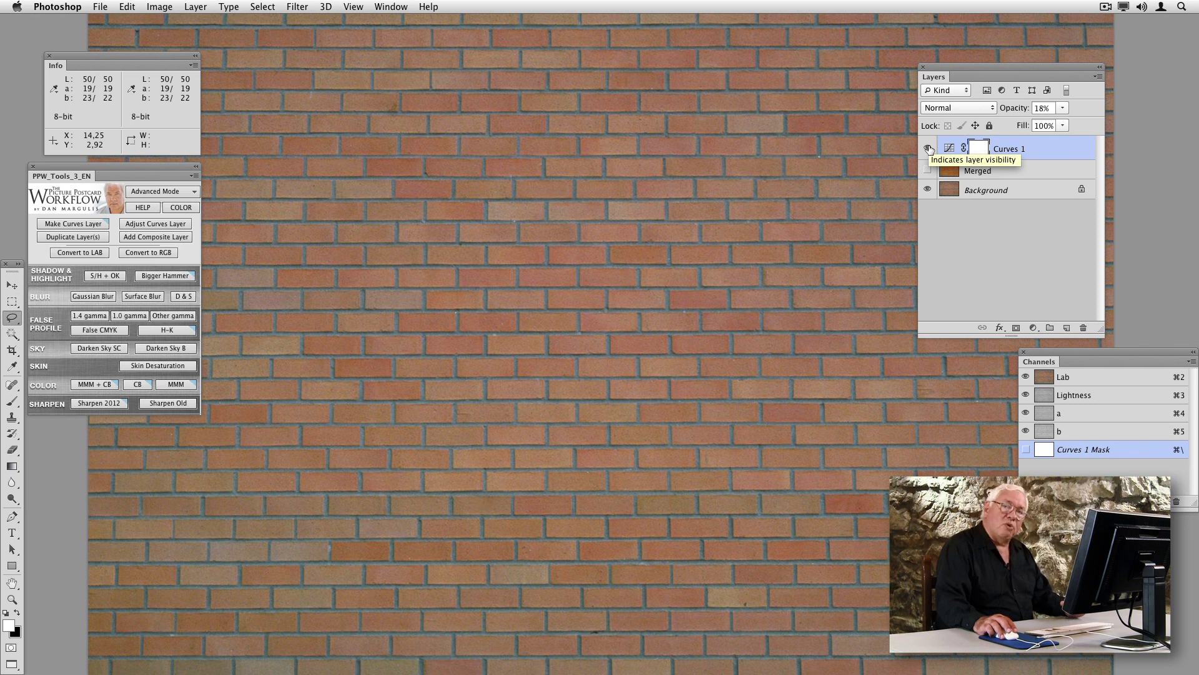
pyautogui.click(928, 148)
pyautogui.click(928, 148)
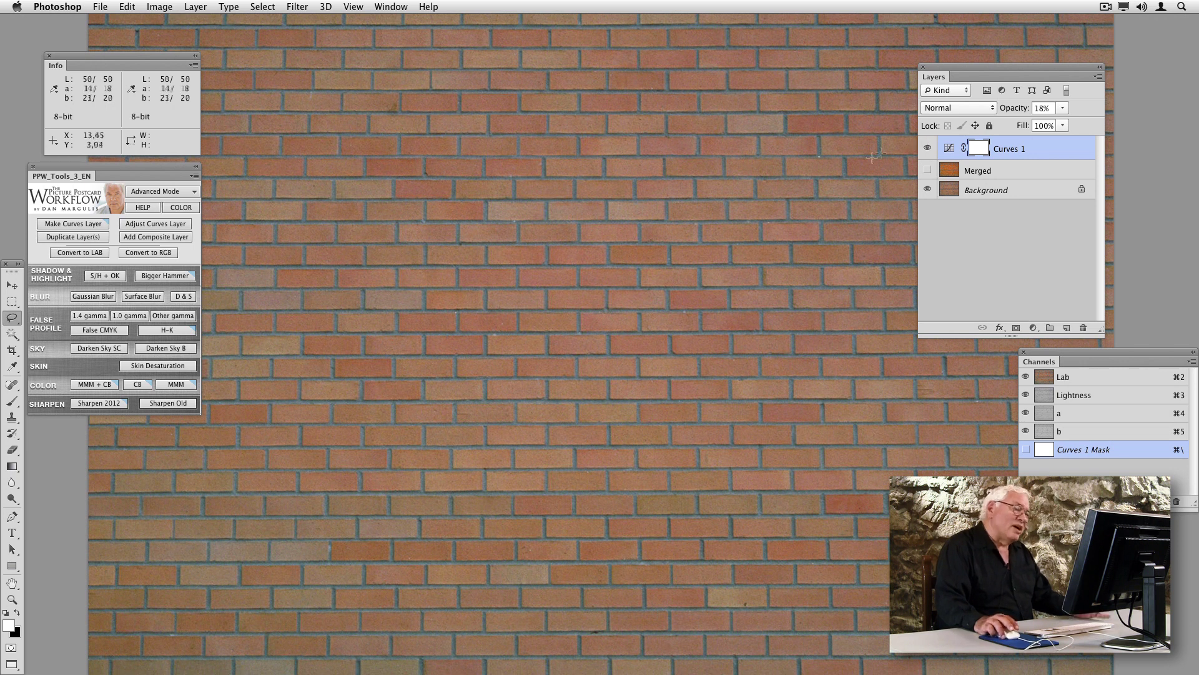
pyautogui.moveTo(1016, 111); pyautogui.dragTo(1028, 111)
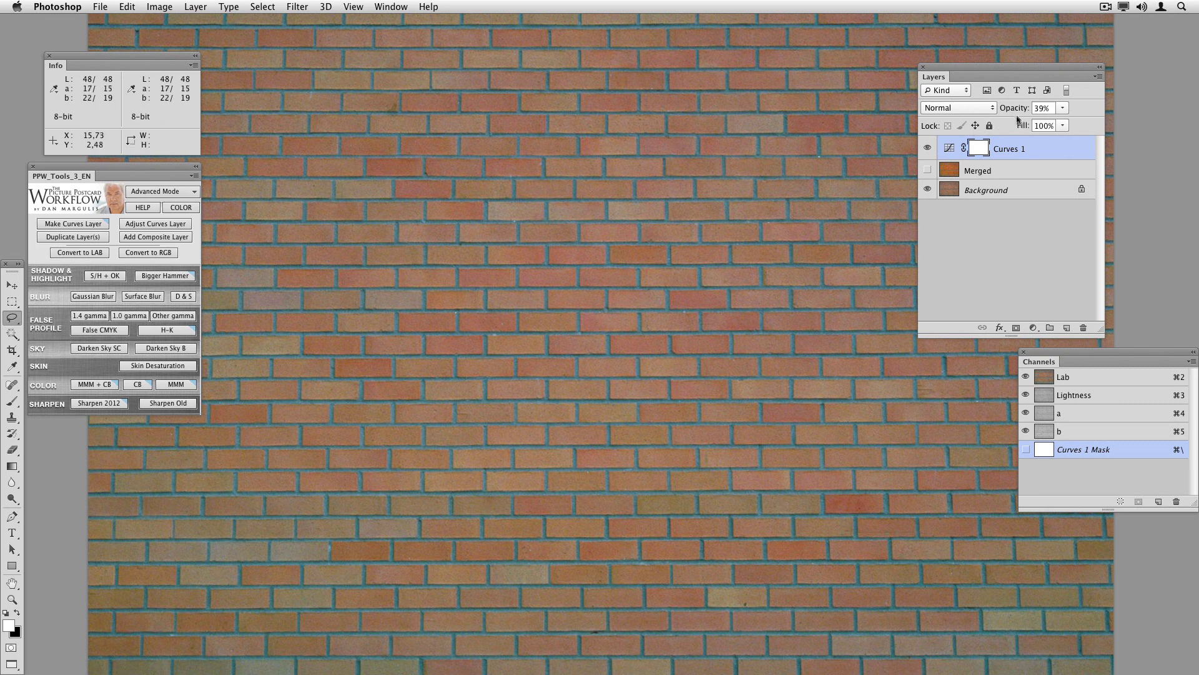
pyautogui.moveTo(1019, 113); pyautogui.dragTo(1014, 114)
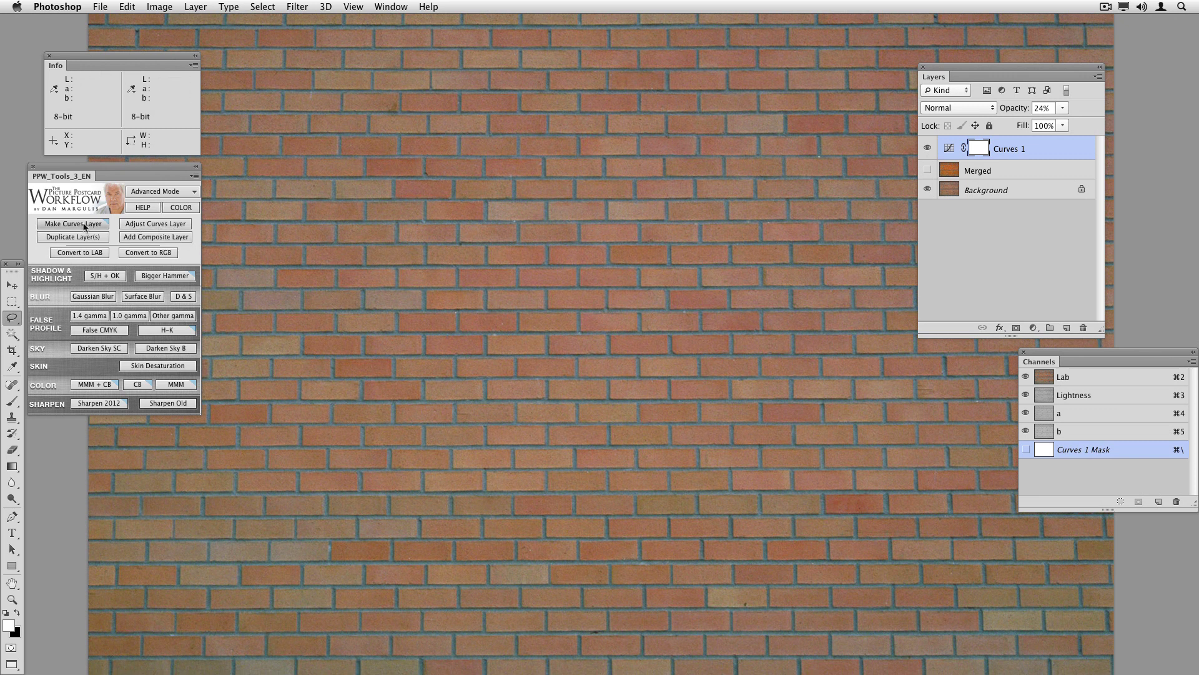
# Stamp a second Merged layer, delete Curves 1, and compare the Merged layers' visibility
pyautogui.click(165, 238)
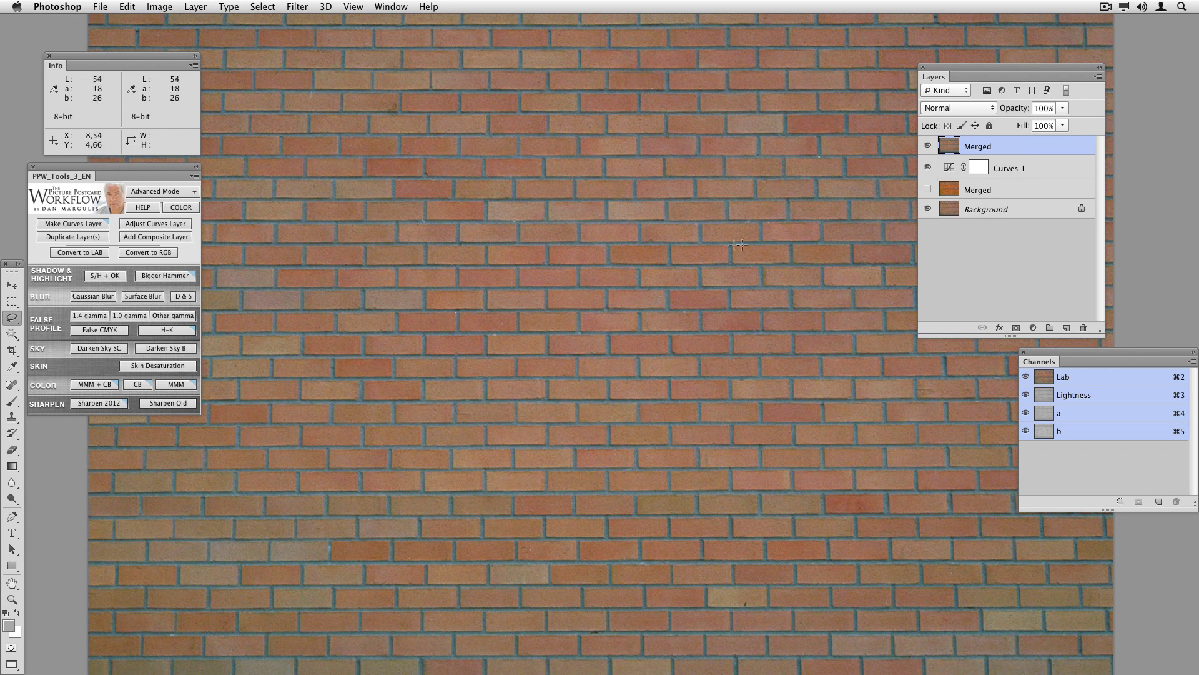
pyautogui.moveTo(1035, 167); pyautogui.dragTo(1084, 328)
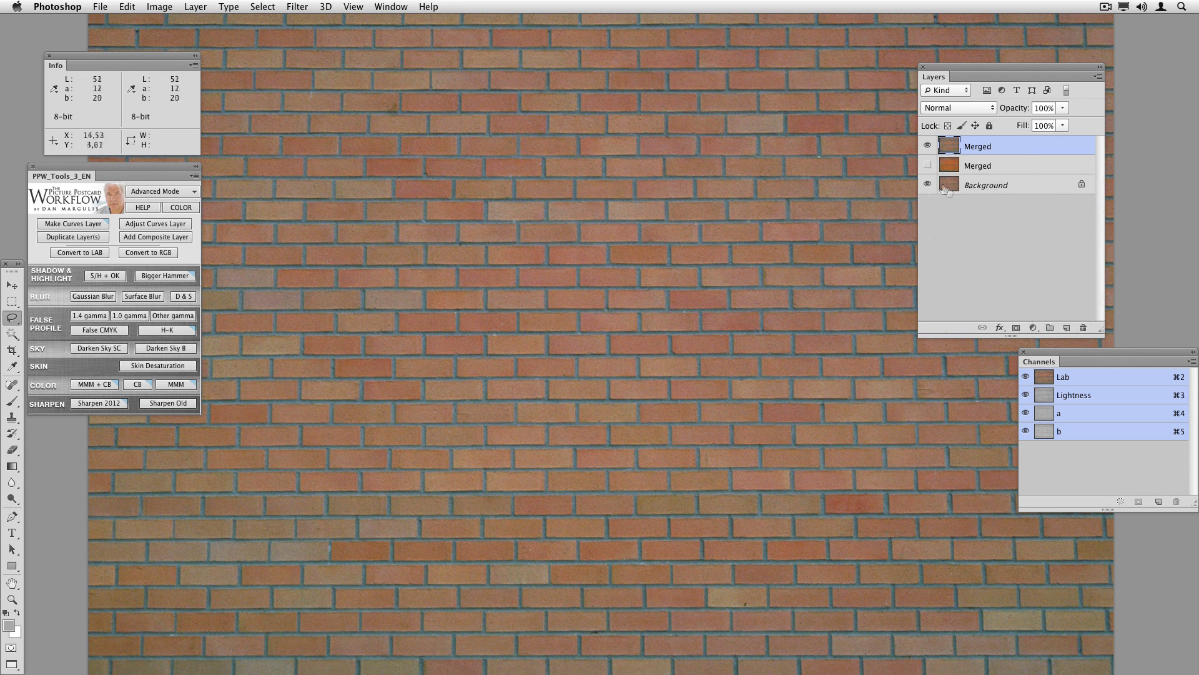
pyautogui.click(1003, 170)
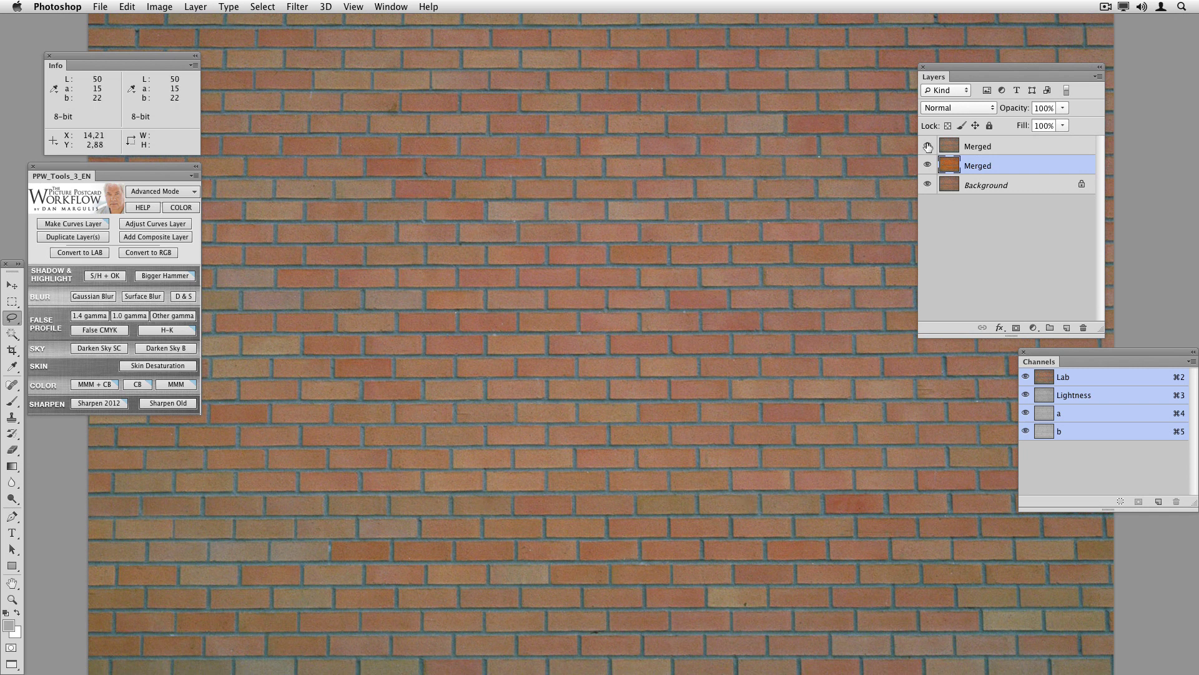
pyautogui.click(1008, 148)
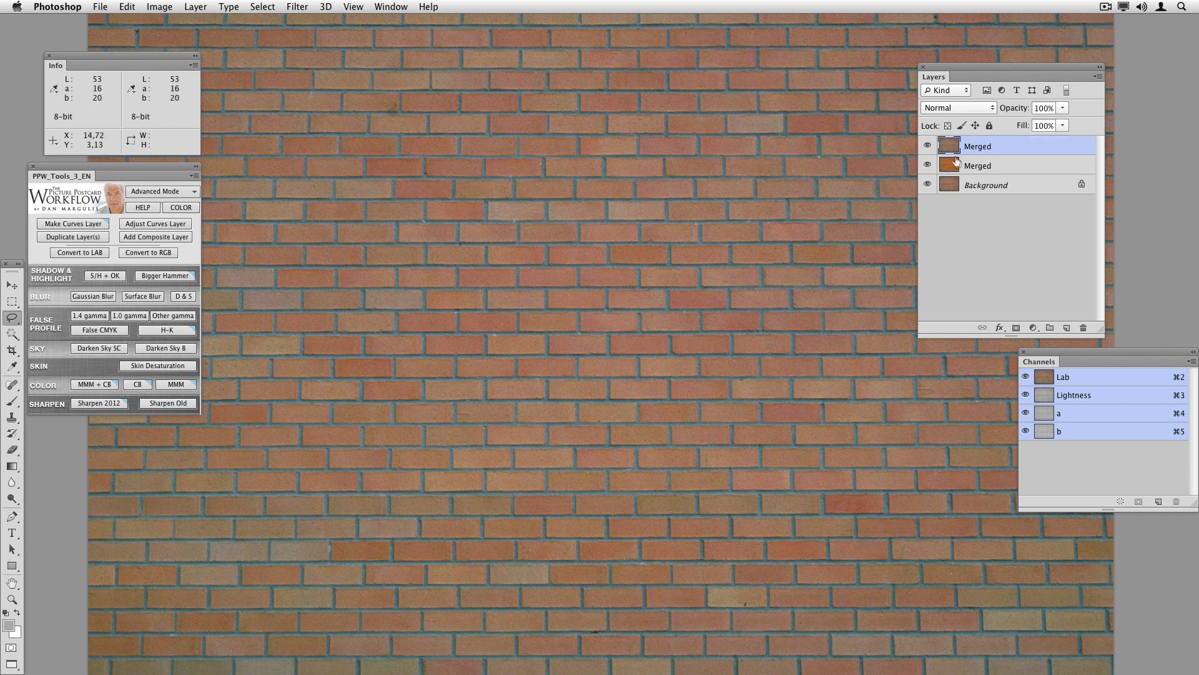
pyautogui.click(1014, 168)
pyautogui.click(927, 146)
pyautogui.click(928, 166)
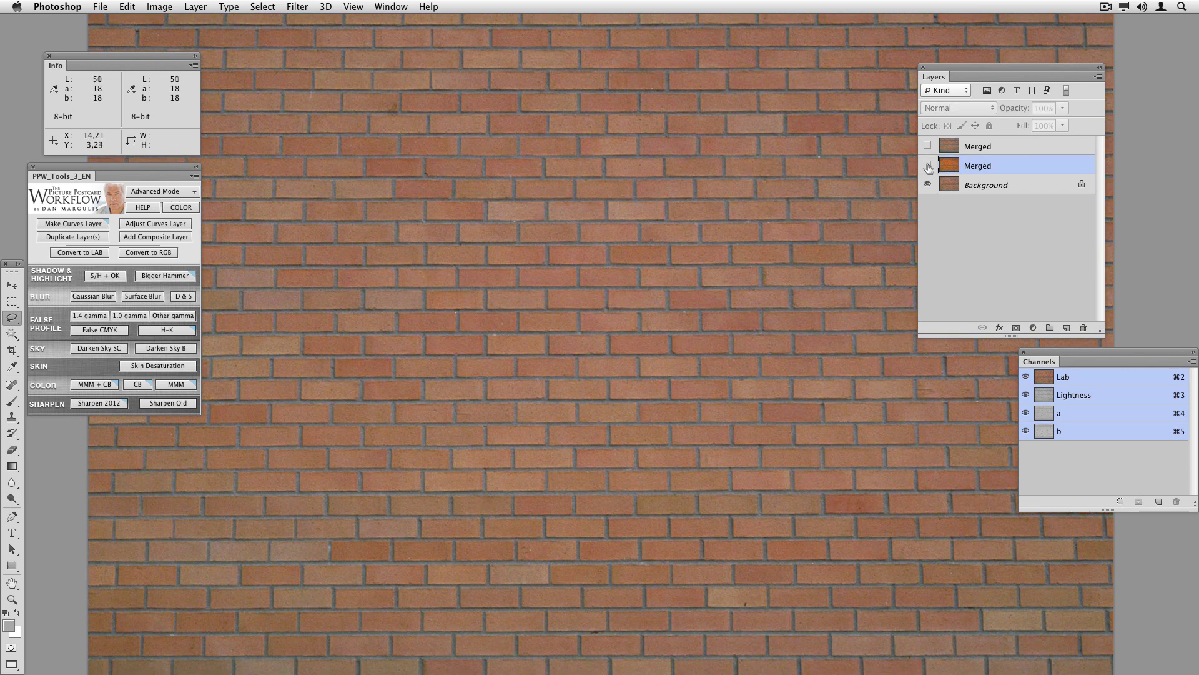
pyautogui.click(927, 166)
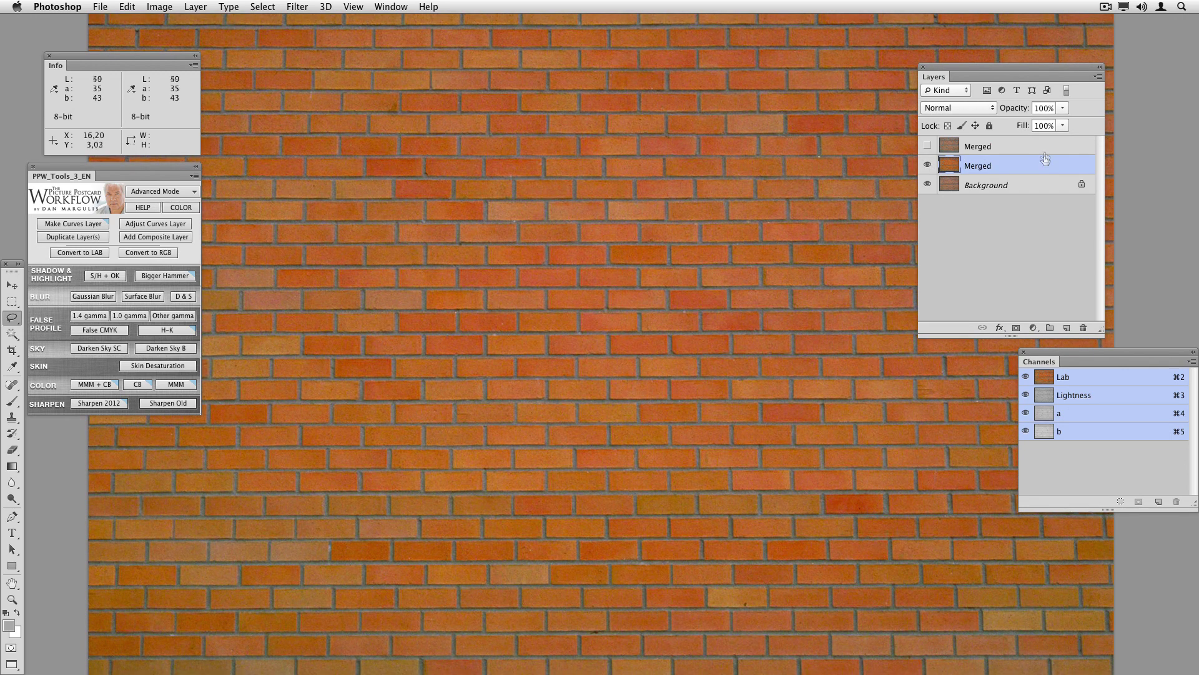
# Try the Merged layers at 20% and 13% opacity, then delete both of them
pyautogui.click(1043, 108)
pyautogui.write('20')
pyautogui.press('Return')
pyautogui.click(1005, 147)
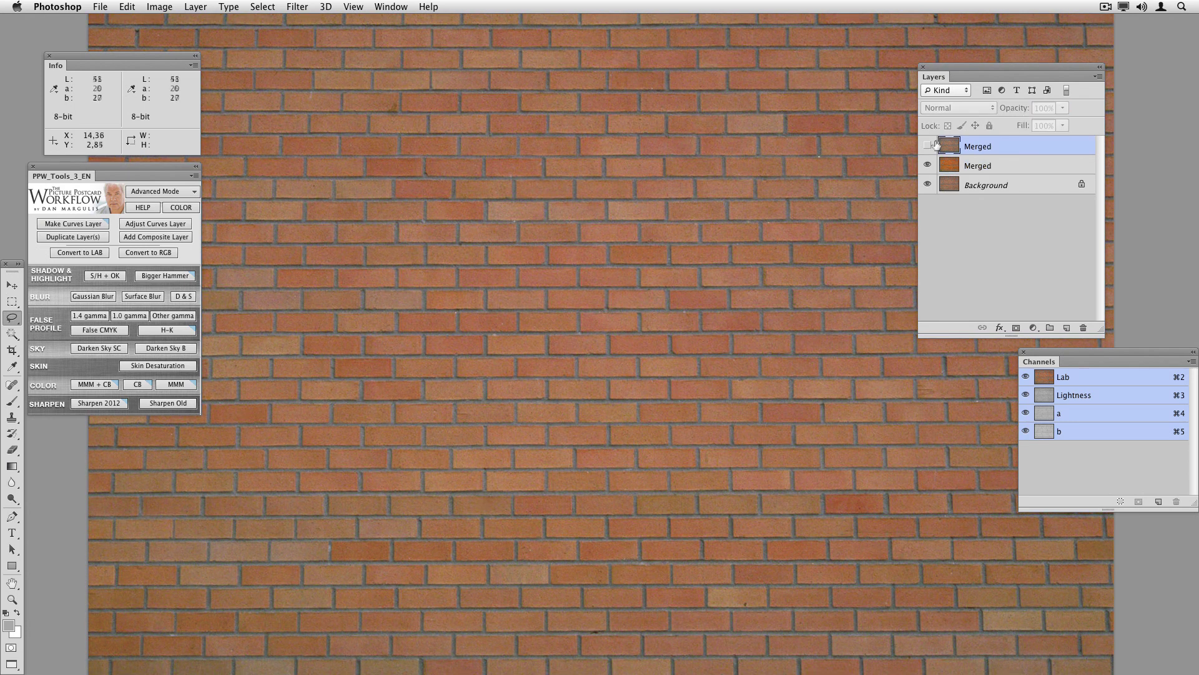
pyautogui.click(928, 146)
pyautogui.moveTo(1012, 110); pyautogui.dragTo(959, 109)
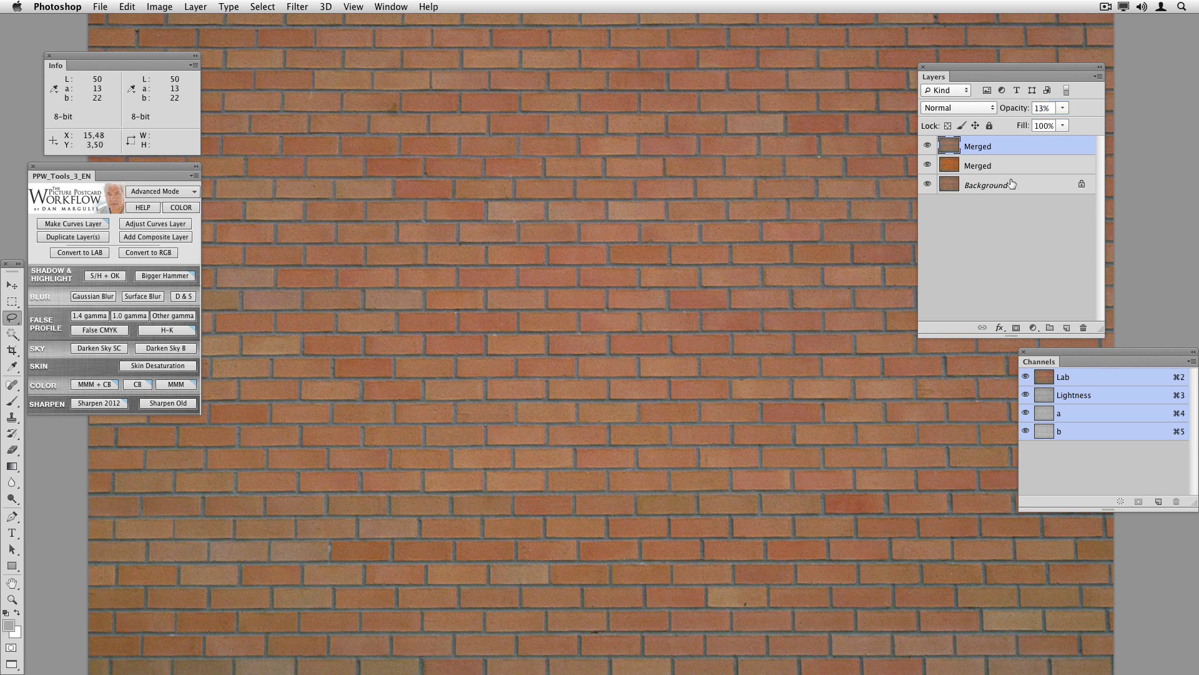
pyautogui.moveTo(1027, 173); pyautogui.dragTo(1084, 328)
pyautogui.moveTo(1028, 150); pyautogui.dragTo(1084, 327)
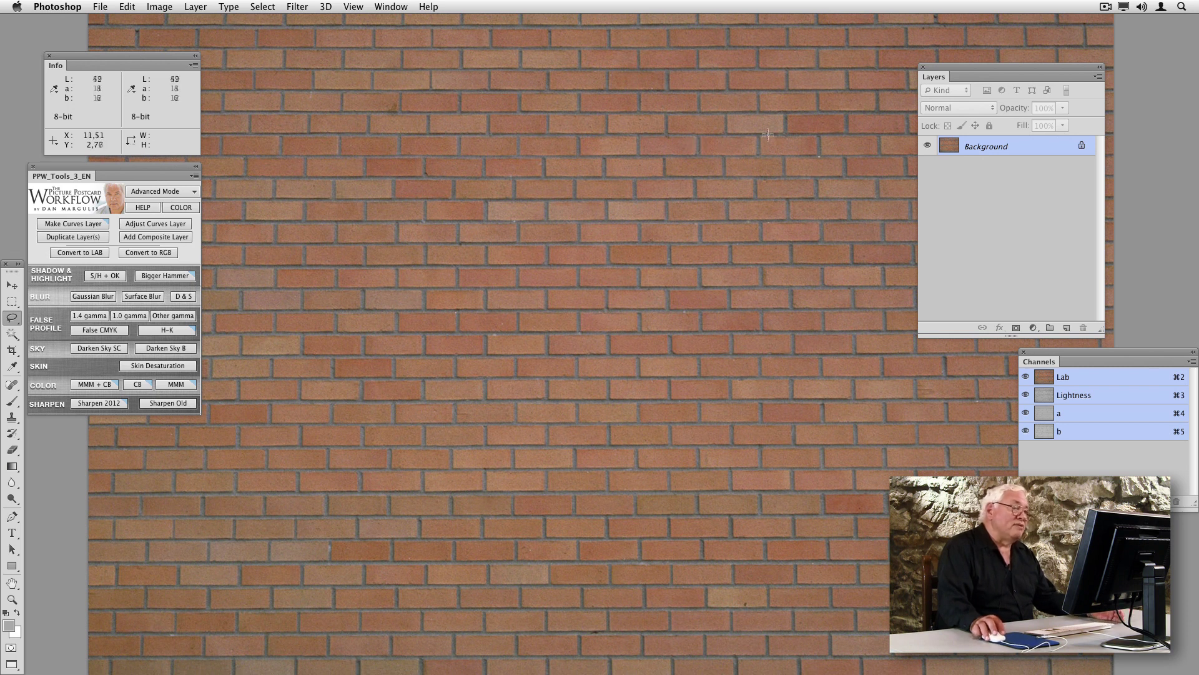
# Lasso a loose oval over most of the brick wall and run MMM + CB
pyautogui.moveTo(768, 133)
pyautogui.mouseDown()
pyautogui.moveTo(440, 101)
pyautogui.moveTo(251, 311)
pyautogui.moveTo(291, 518)
pyautogui.moveTo(537, 666)
pyautogui.moveTo(831, 550)
pyautogui.mouseUp()
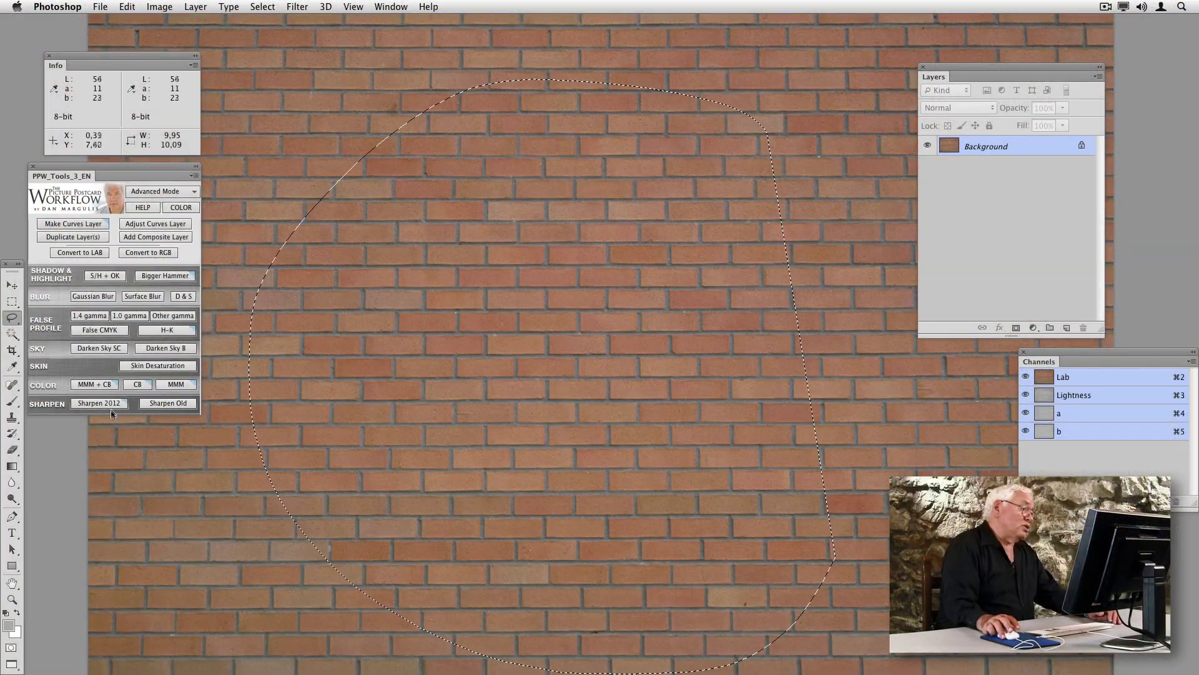
pyautogui.click(108, 390)
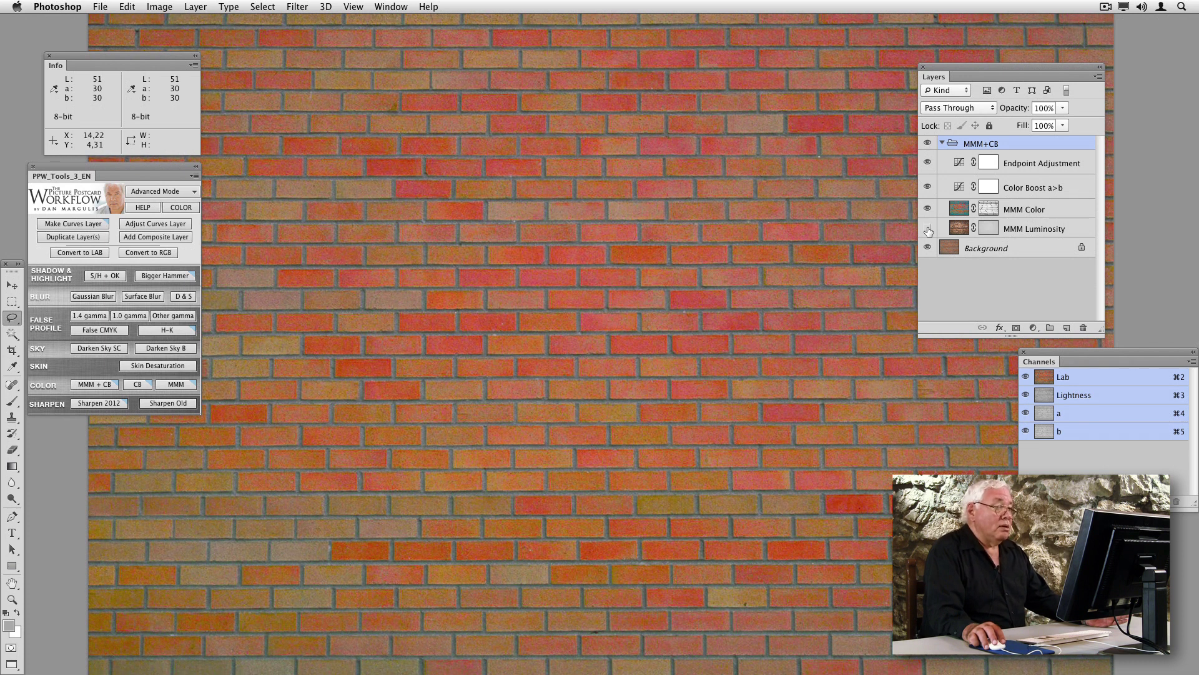
# Toggle the MMM Luminosity layer off and on to compare, leaving it visible
pyautogui.click(928, 231)
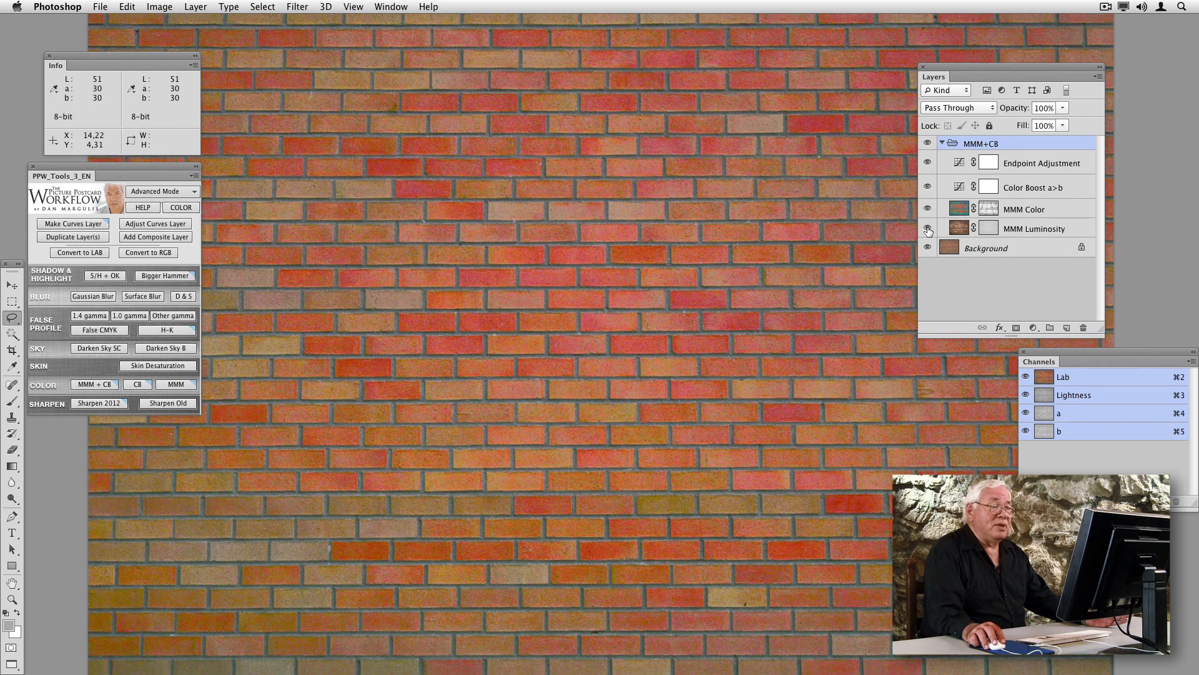
pyautogui.click(928, 230)
pyautogui.click(929, 231)
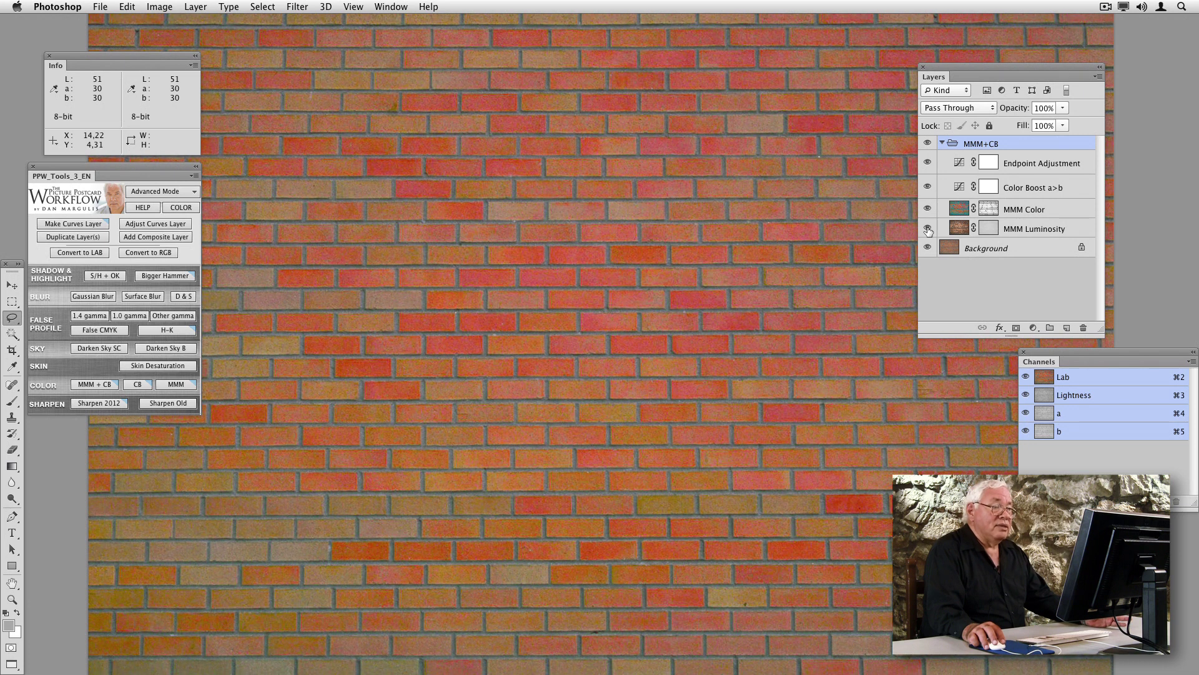
# Lower MMM Luminosity to 22% opacity and hide MMM Color and Color Boost a>b
pyautogui.click(1072, 231)
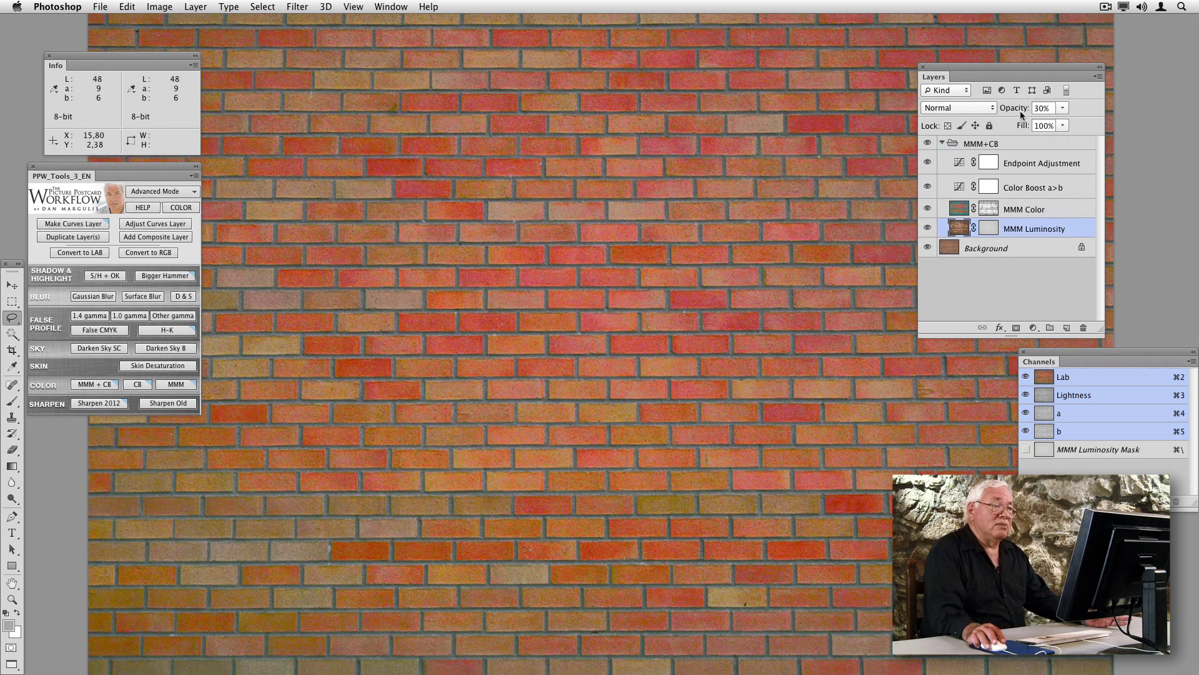
pyautogui.moveTo(1022, 110); pyautogui.dragTo(1017, 110)
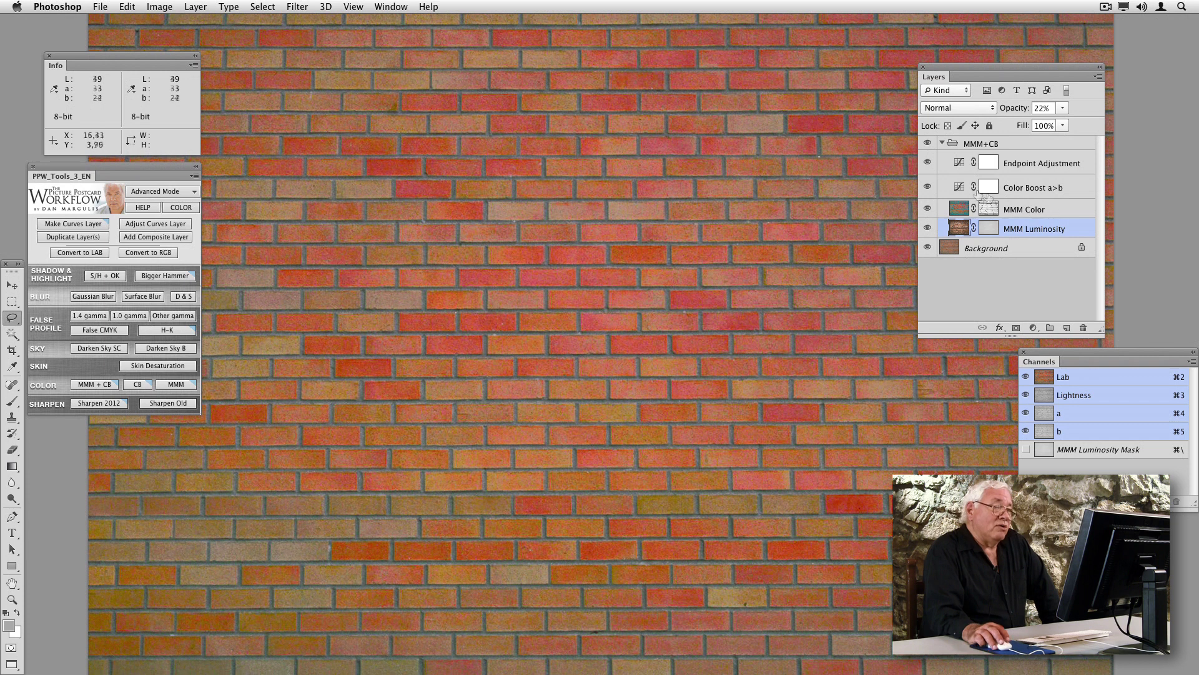
pyautogui.click(927, 209)
pyautogui.click(927, 209)
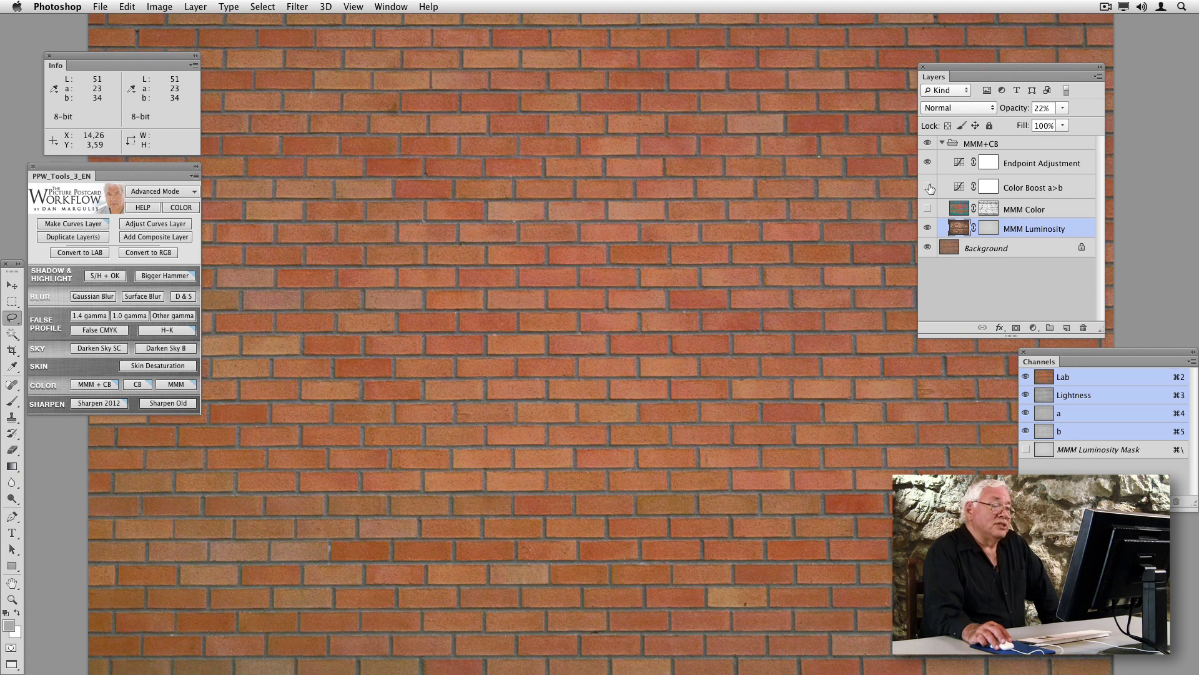
pyautogui.click(928, 188)
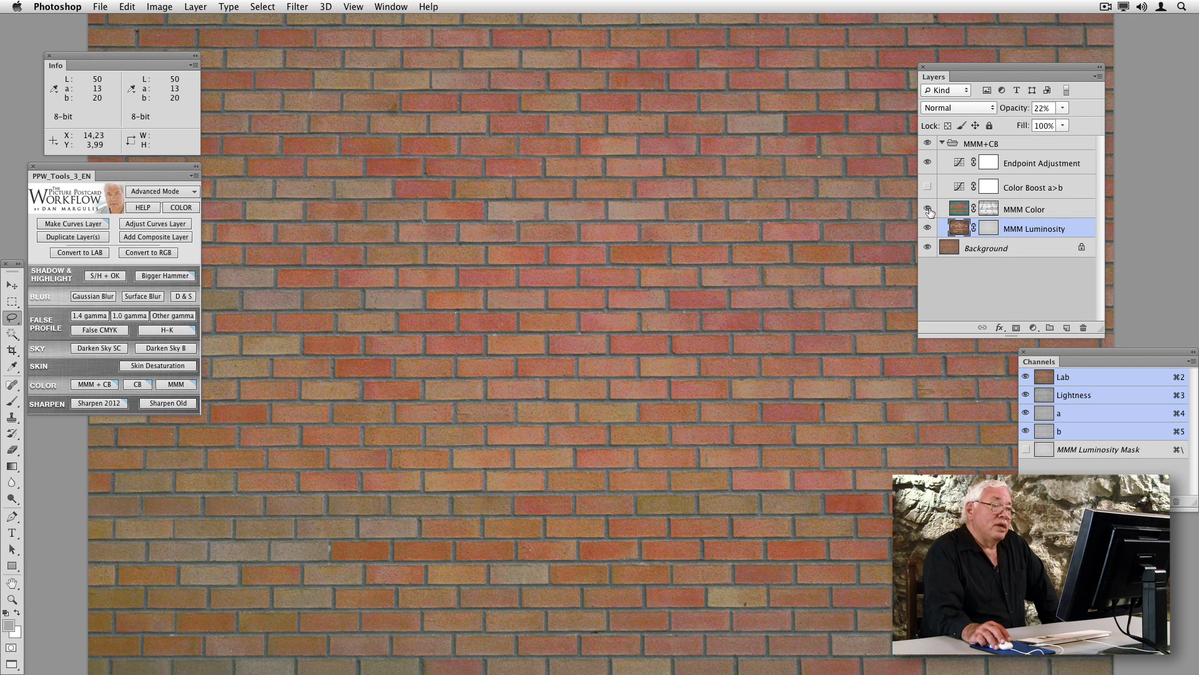
# Set MMM Color opacity to 100% and zoom in on the bricks
pyautogui.click(935, 211)
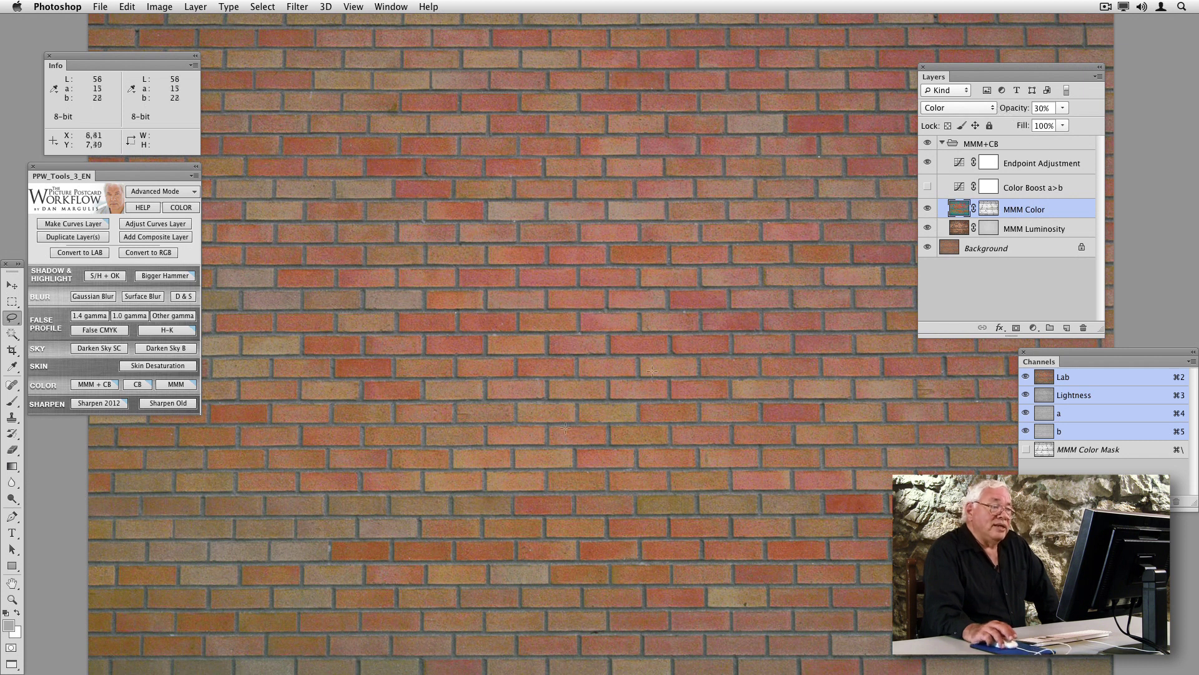
pyautogui.doubleClick(1042, 107)
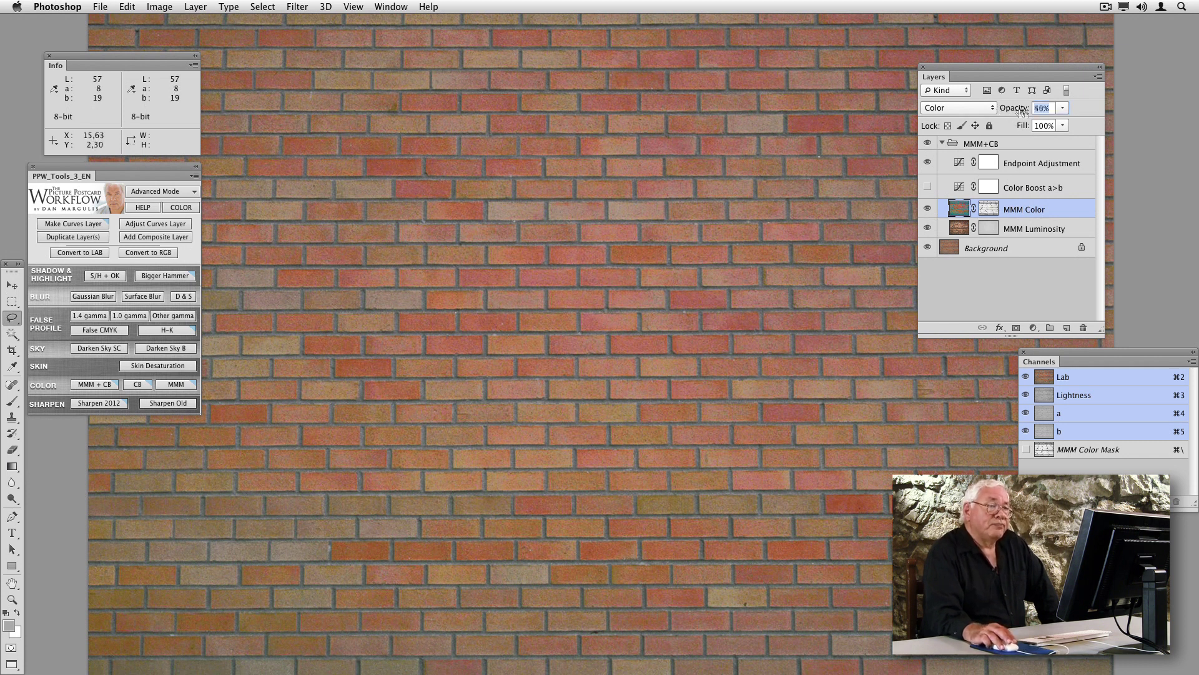
pyautogui.write('100')
pyautogui.press('Return')
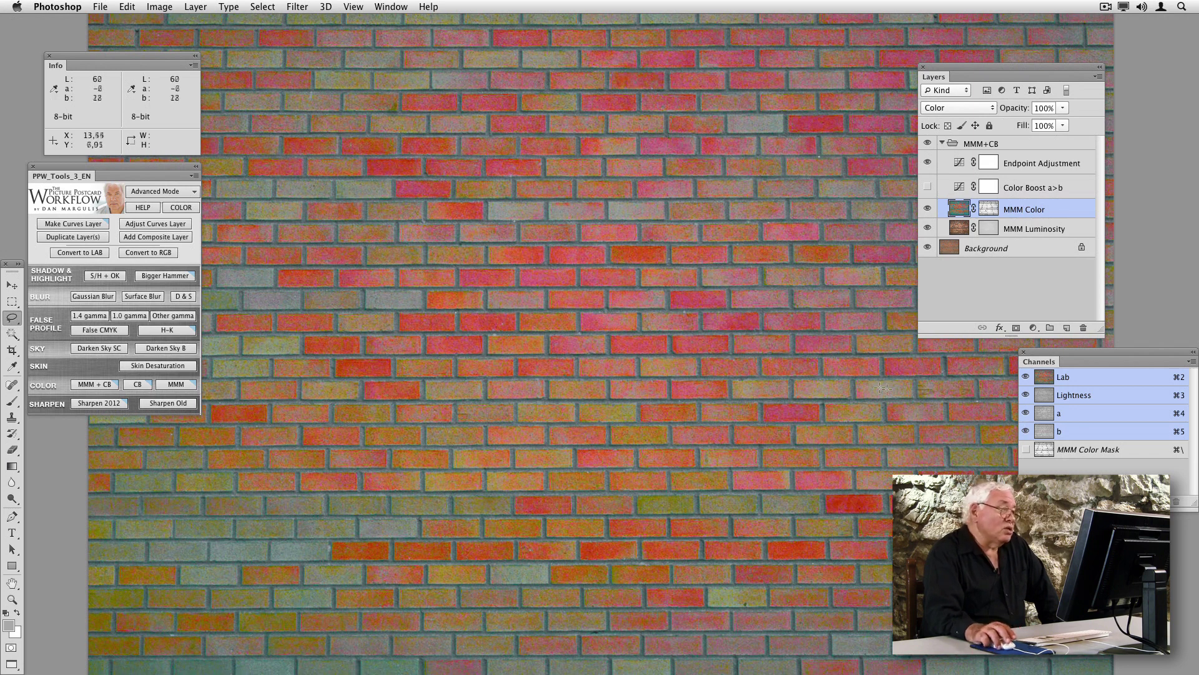
pyautogui.keyDown('super'); pyautogui.click(618, 277); pyautogui.keyUp('super')
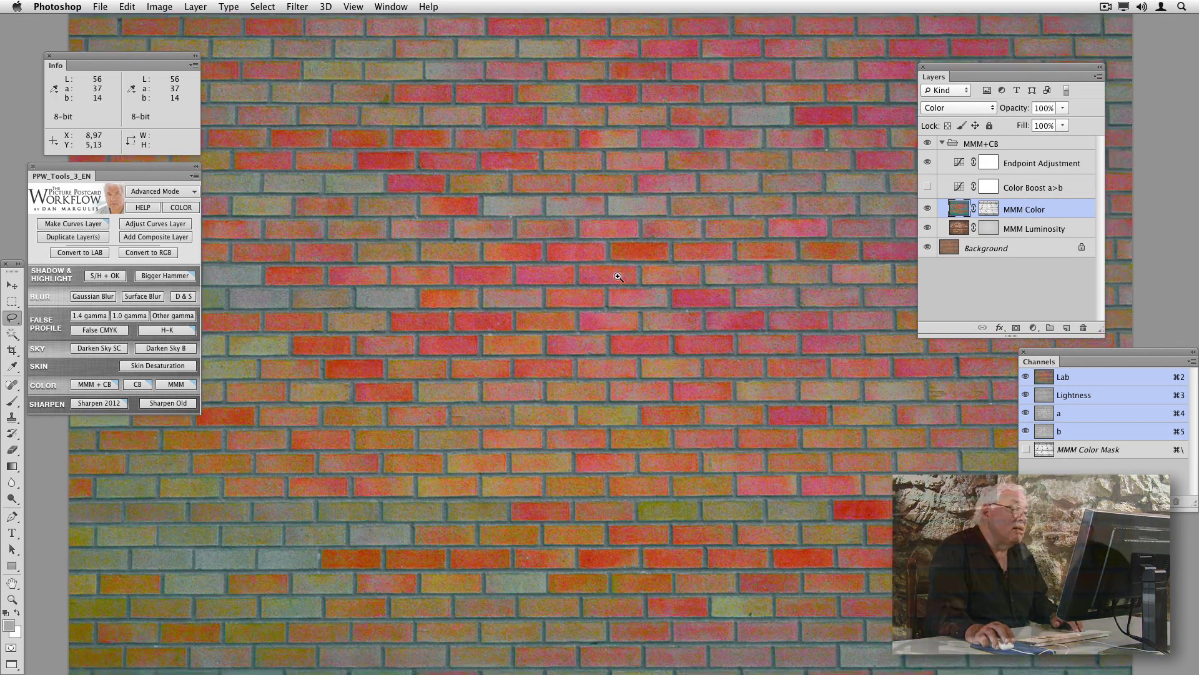
pyautogui.keyDown('super'); pyautogui.click(618, 276); pyautogui.keyUp('super')
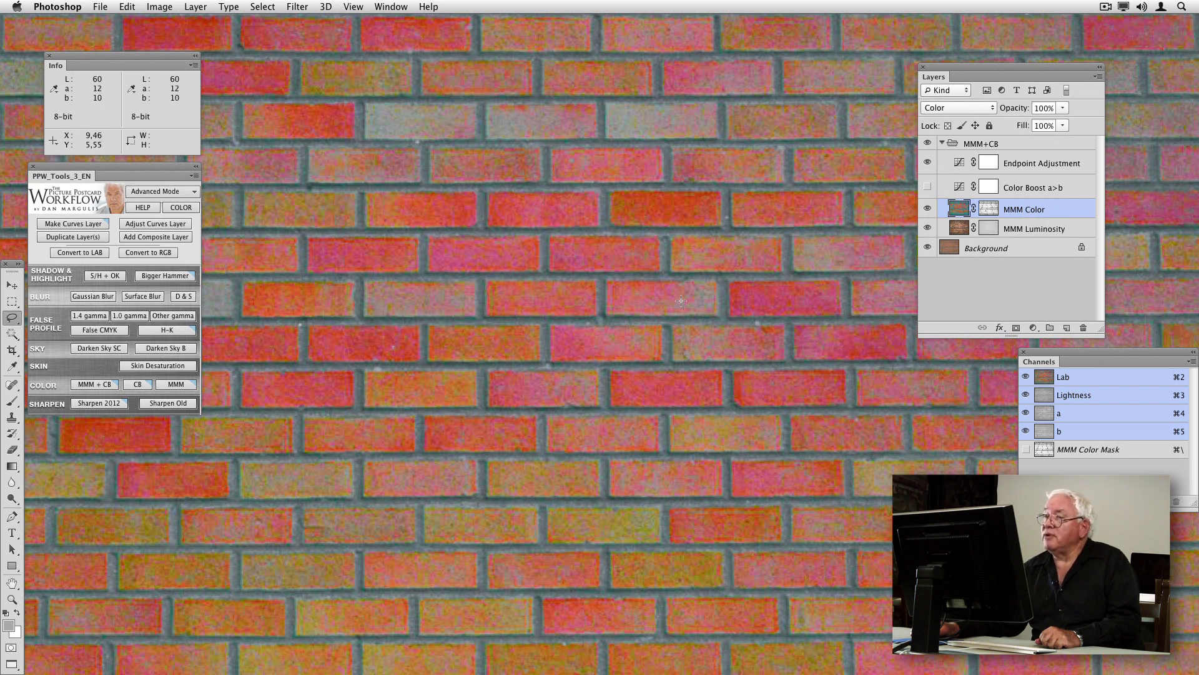
# Compare MMM Color, lower it to 23% opacity, and re-enable Color Boost a>b
pyautogui.click(928, 210)
pyautogui.click(927, 209)
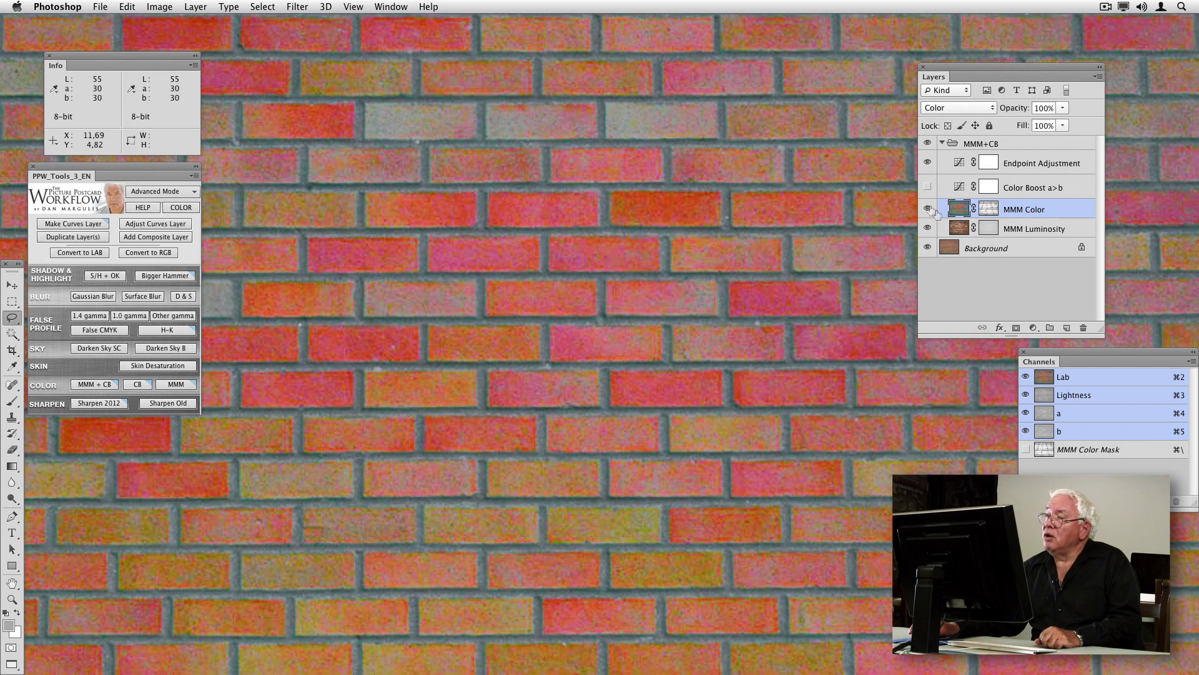
pyautogui.click(928, 209)
pyautogui.click(927, 209)
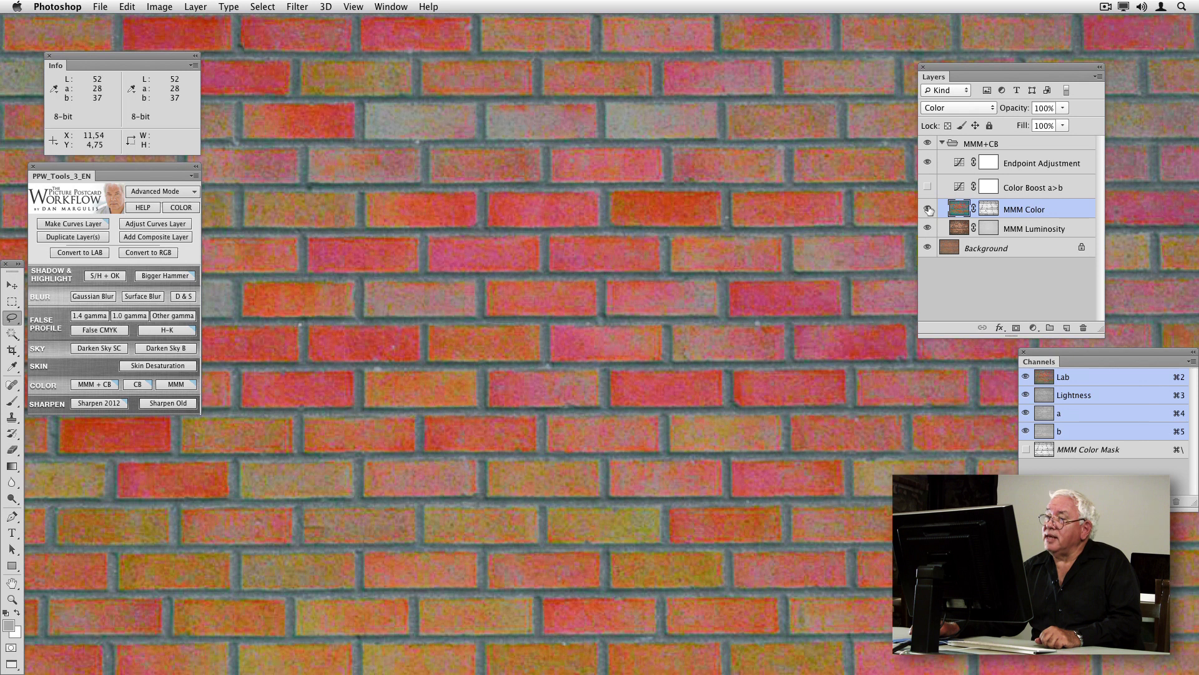
pyautogui.moveTo(1025, 110); pyautogui.dragTo(971, 110)
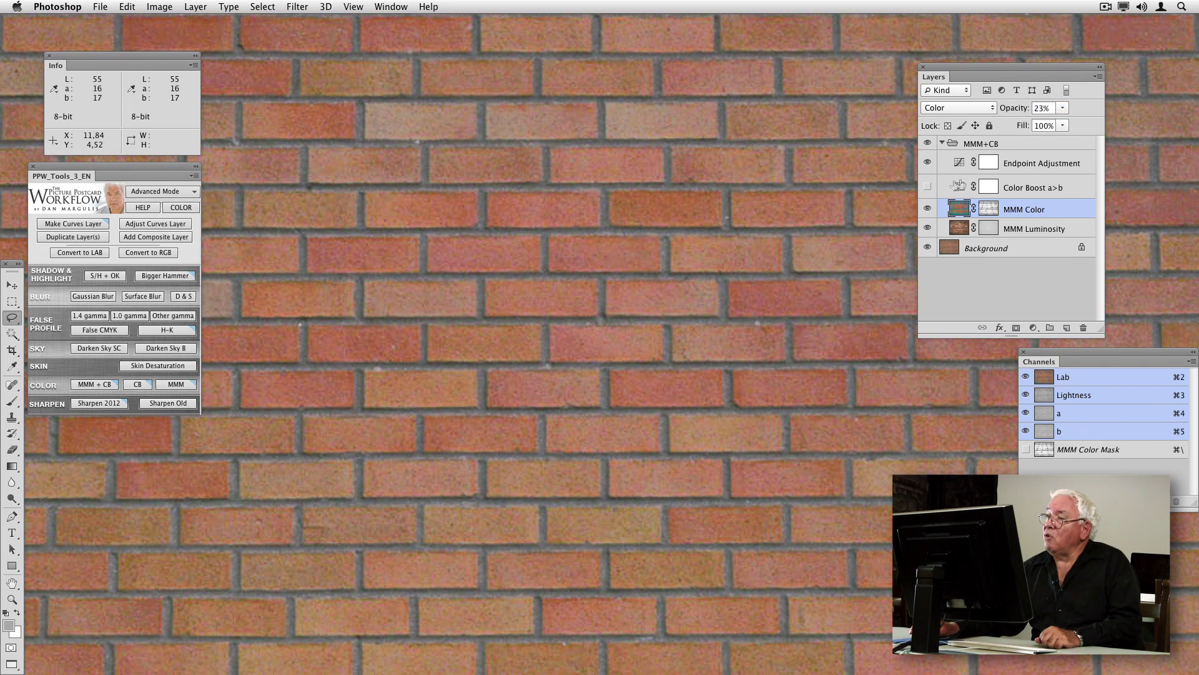
pyautogui.click(927, 186)
# Apply the merged Lab image into the Color Boost a>b layer's mask
pyautogui.click(1025, 189)
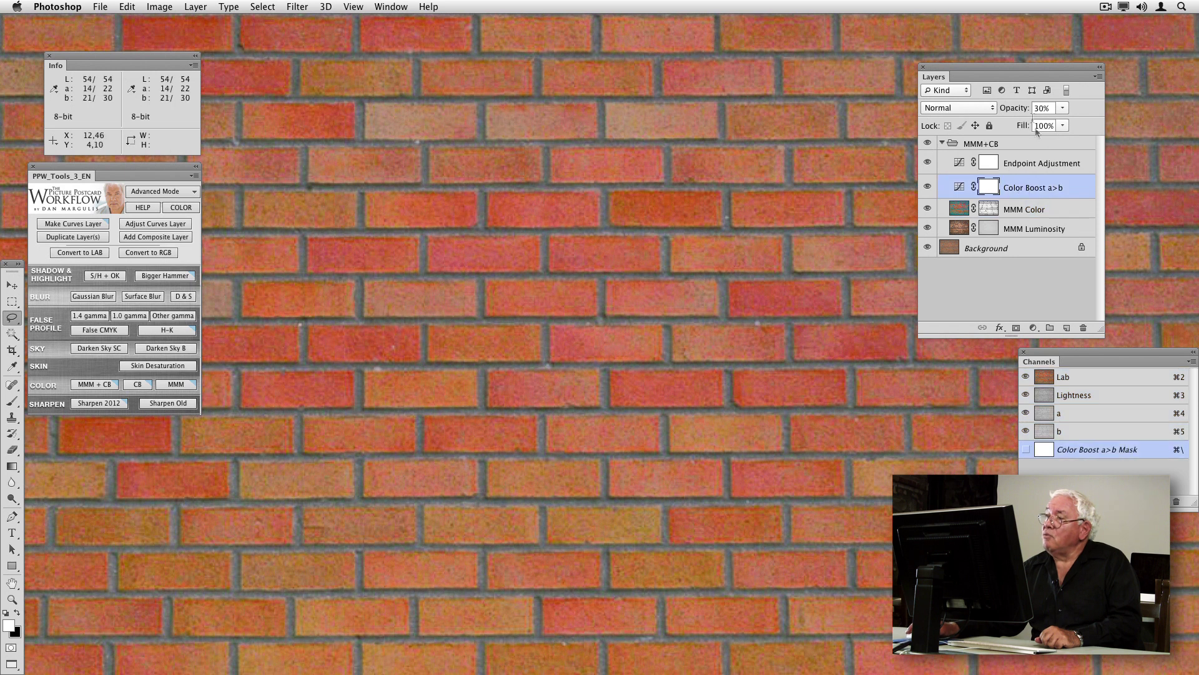
pyautogui.click(1025, 111)
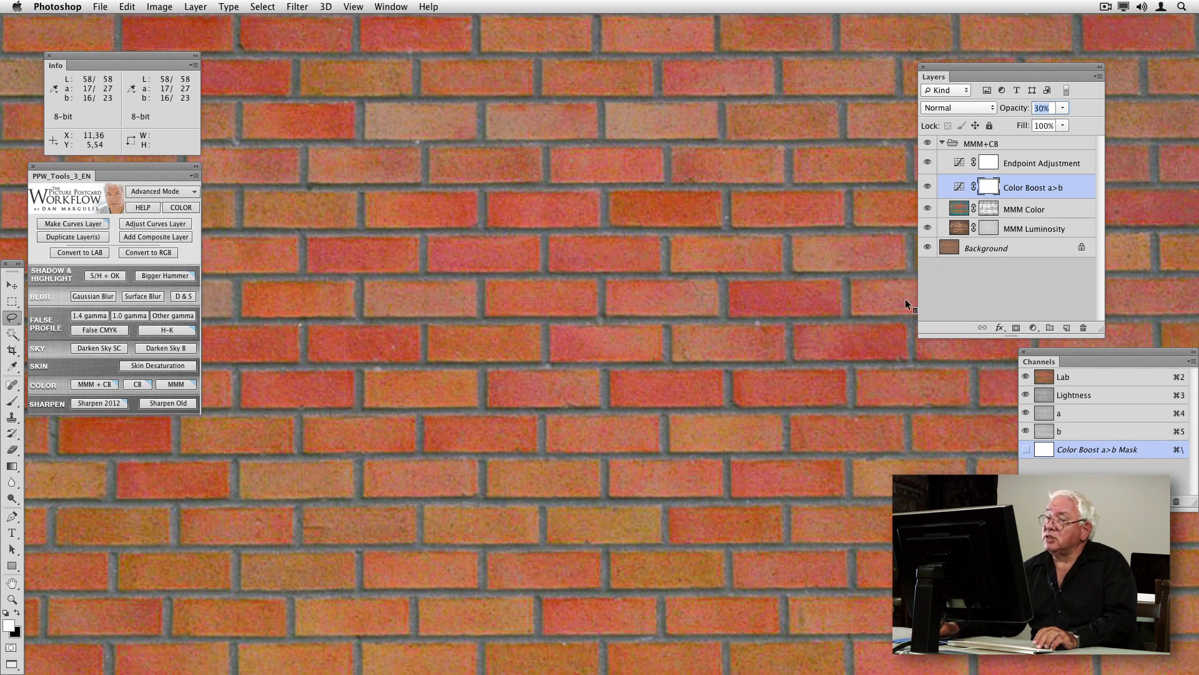
pyautogui.press('super+alt+a')
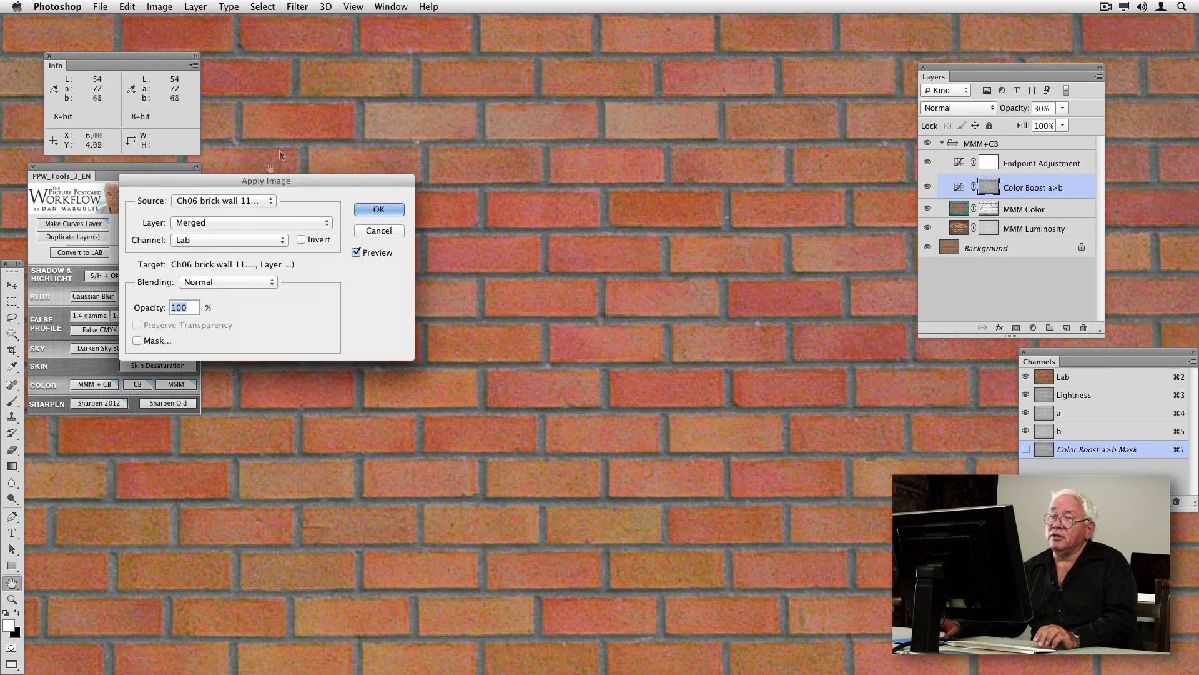
pyautogui.click(382, 210)
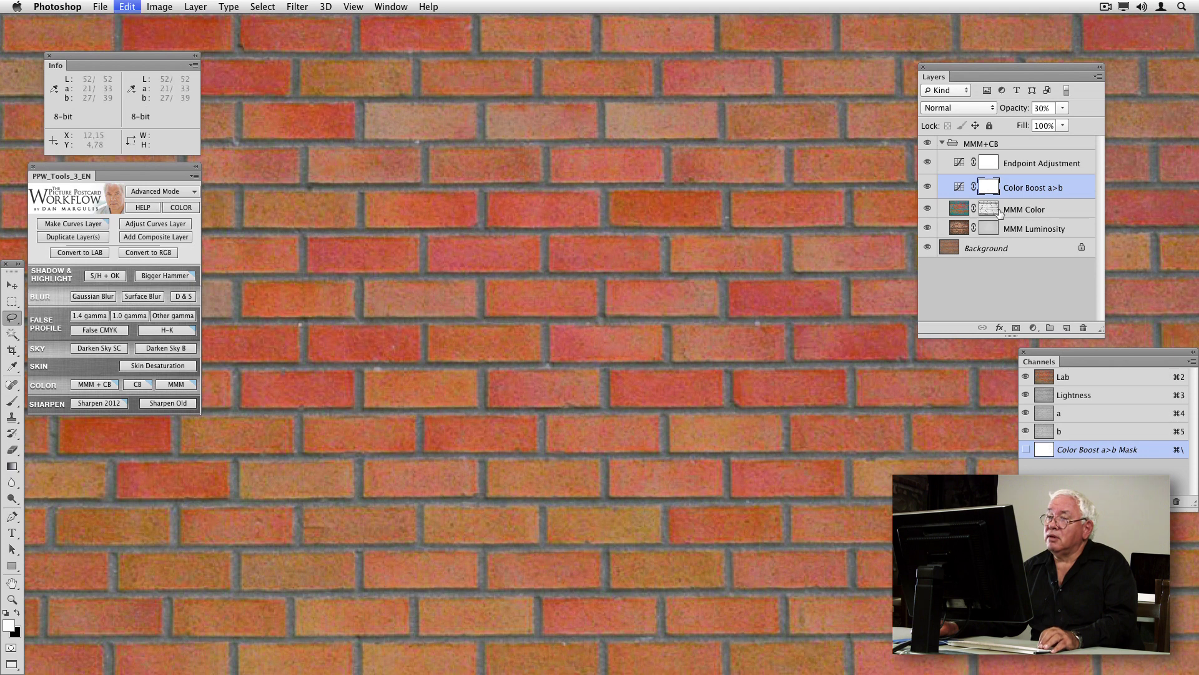
# Set the MMM+CB group to 55% opacity, then hide the group to compare
pyautogui.keyDown('alt'); pyautogui.keyDown('super'); pyautogui.click(836, 218); pyautogui.keyUp('super'); pyautogui.keyUp('alt')
pyautogui.keyDown('alt'); pyautogui.keyDown('super'); pyautogui.click(836, 218); pyautogui.keyUp('super'); pyautogui.keyUp('alt')
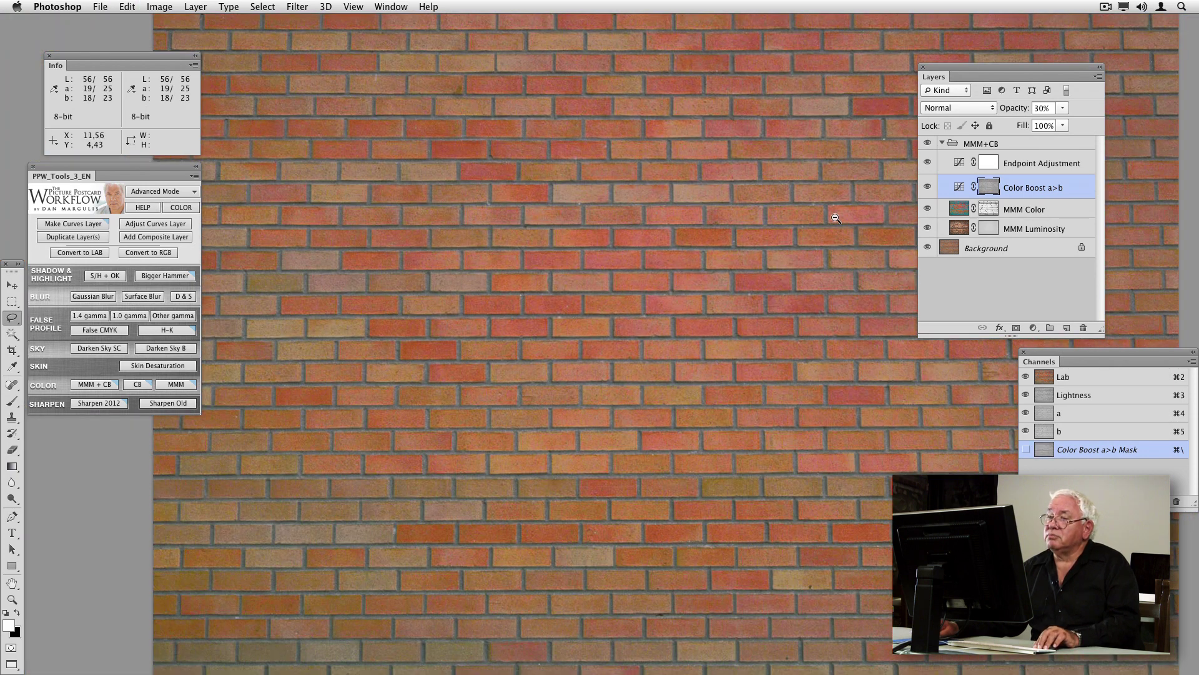
pyautogui.keyDown('alt'); pyautogui.keyDown('super'); pyautogui.click(836, 218); pyautogui.keyUp('super'); pyautogui.keyUp('alt')
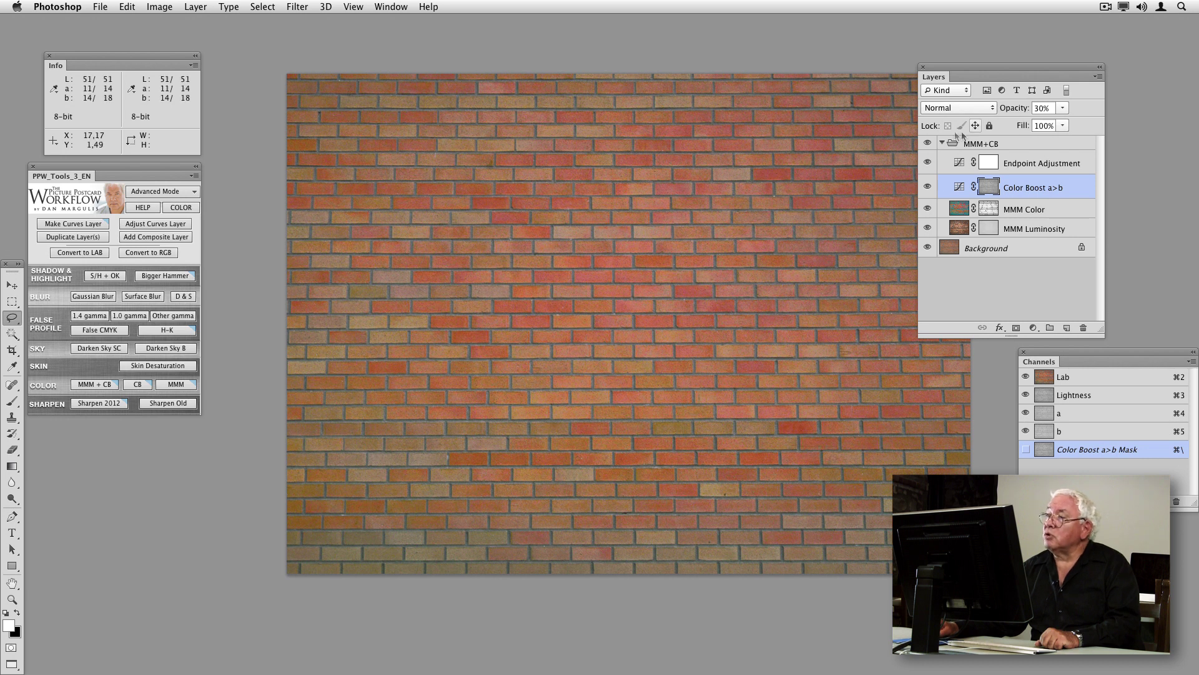
pyautogui.click(928, 144)
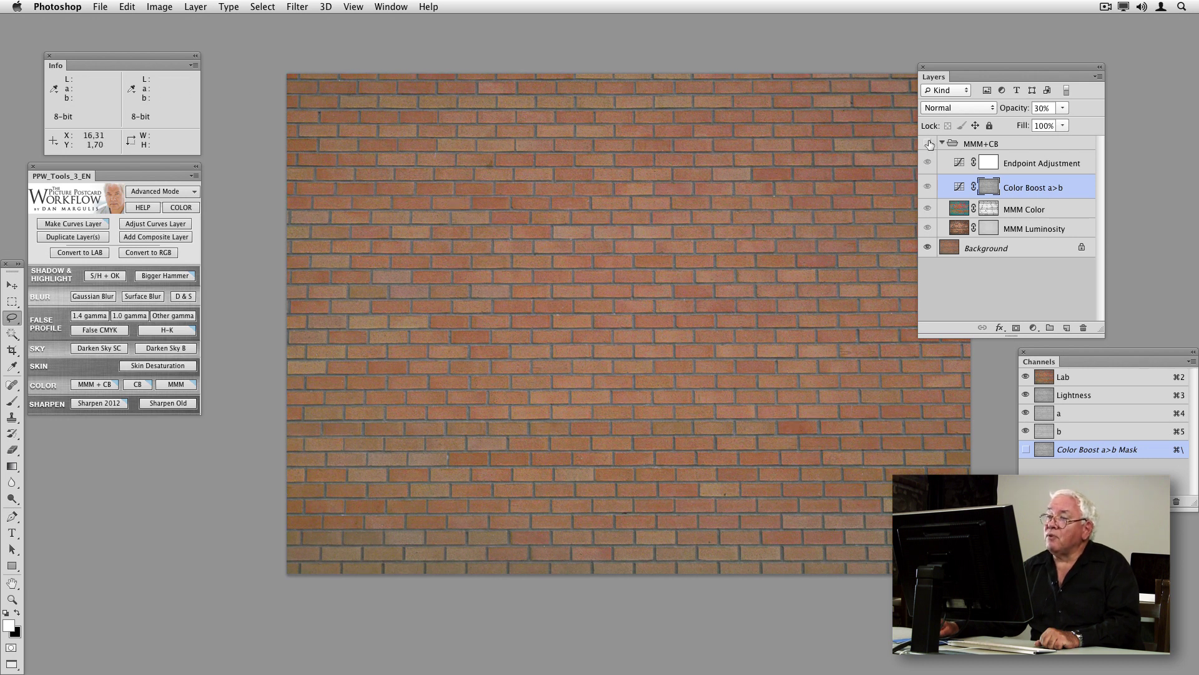
pyautogui.click(928, 144)
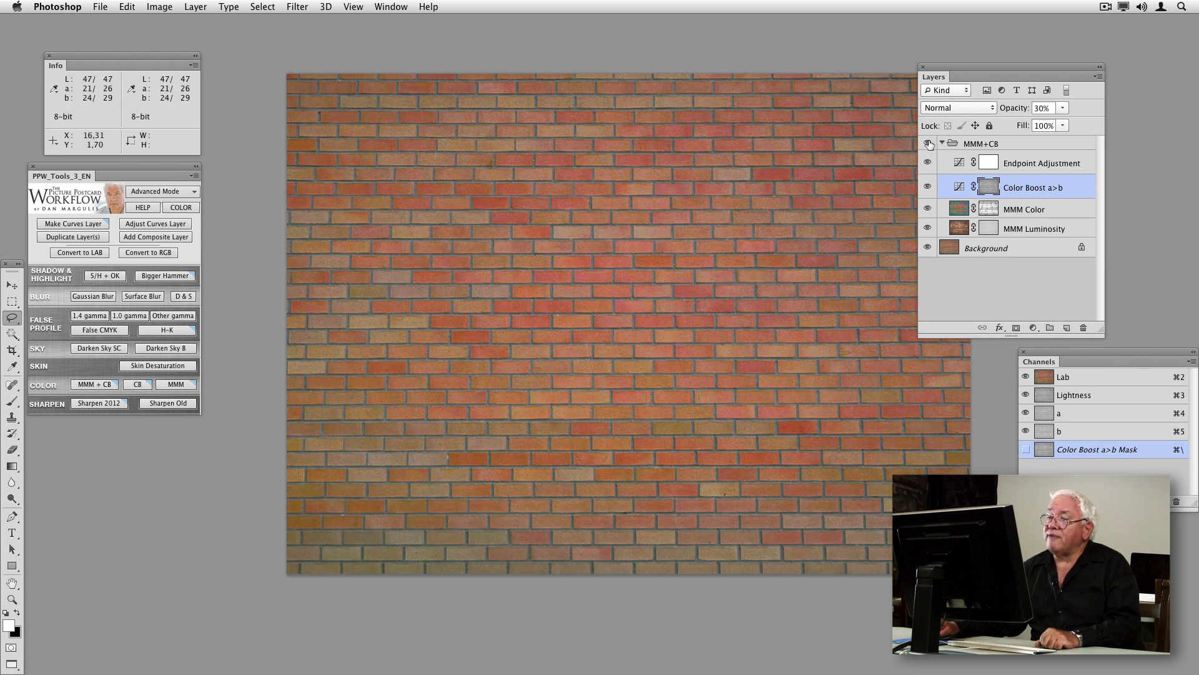
pyautogui.click(1069, 146)
pyautogui.moveTo(1023, 111); pyautogui.dragTo(996, 110)
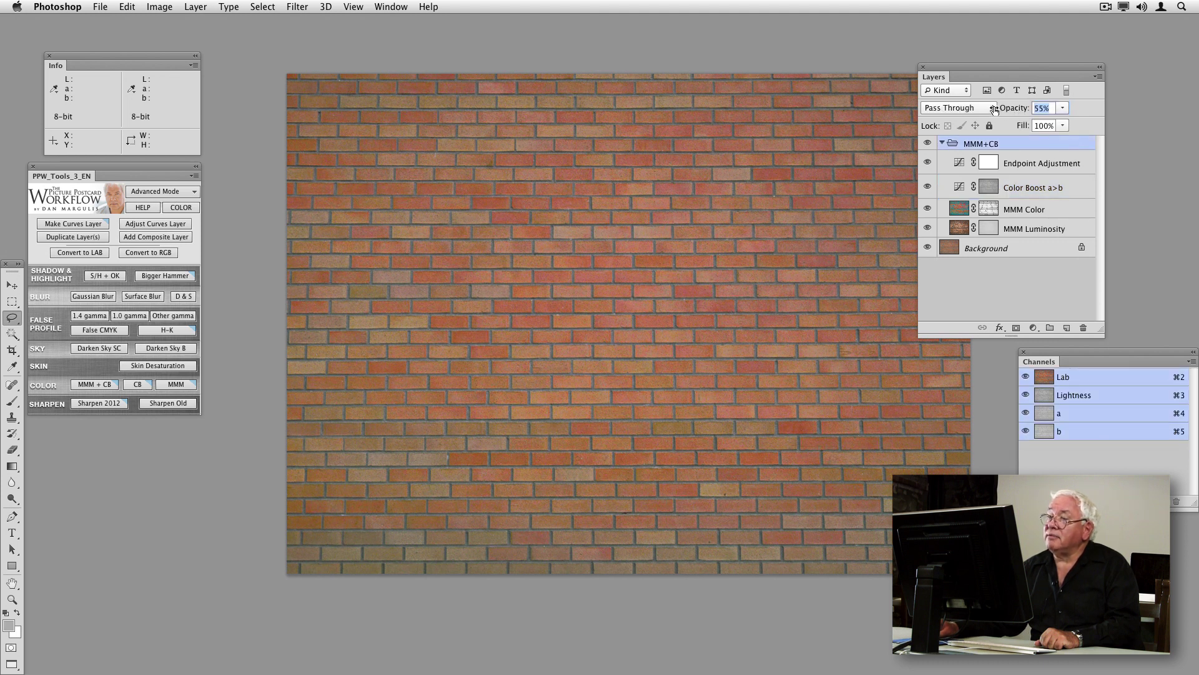
pyautogui.click(928, 144)
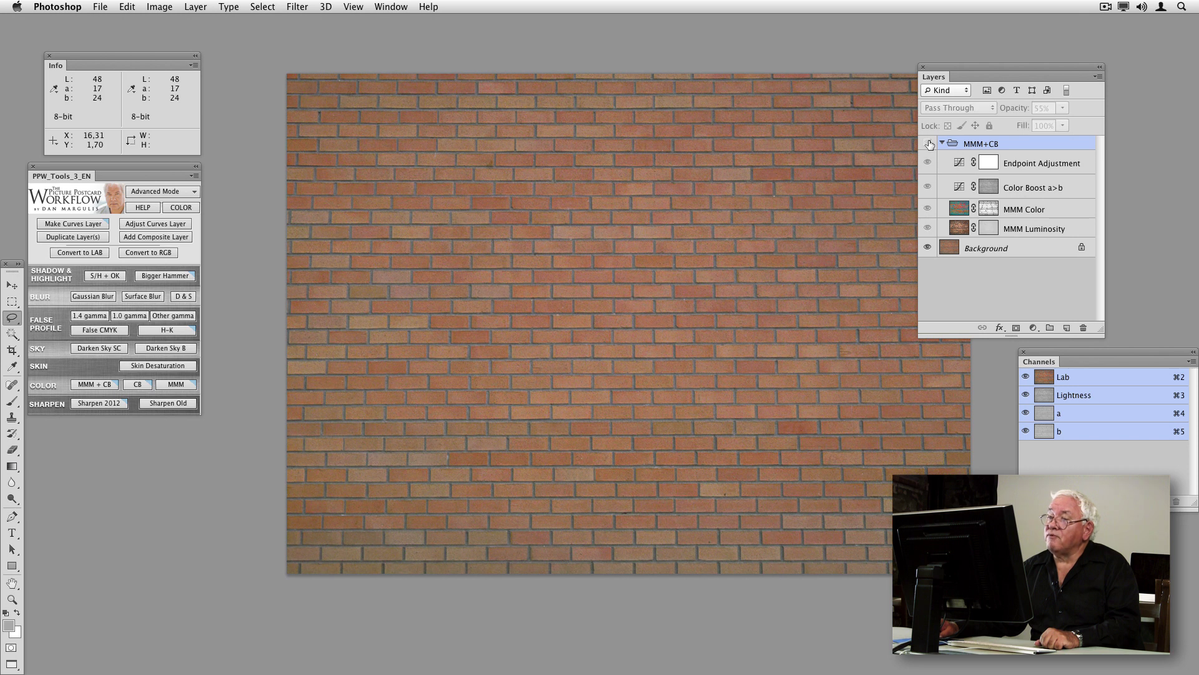
# Bring up the Lab photo of stone floor tiles before a fireplace, showing only its Background layer
pyautogui.click(928, 144)
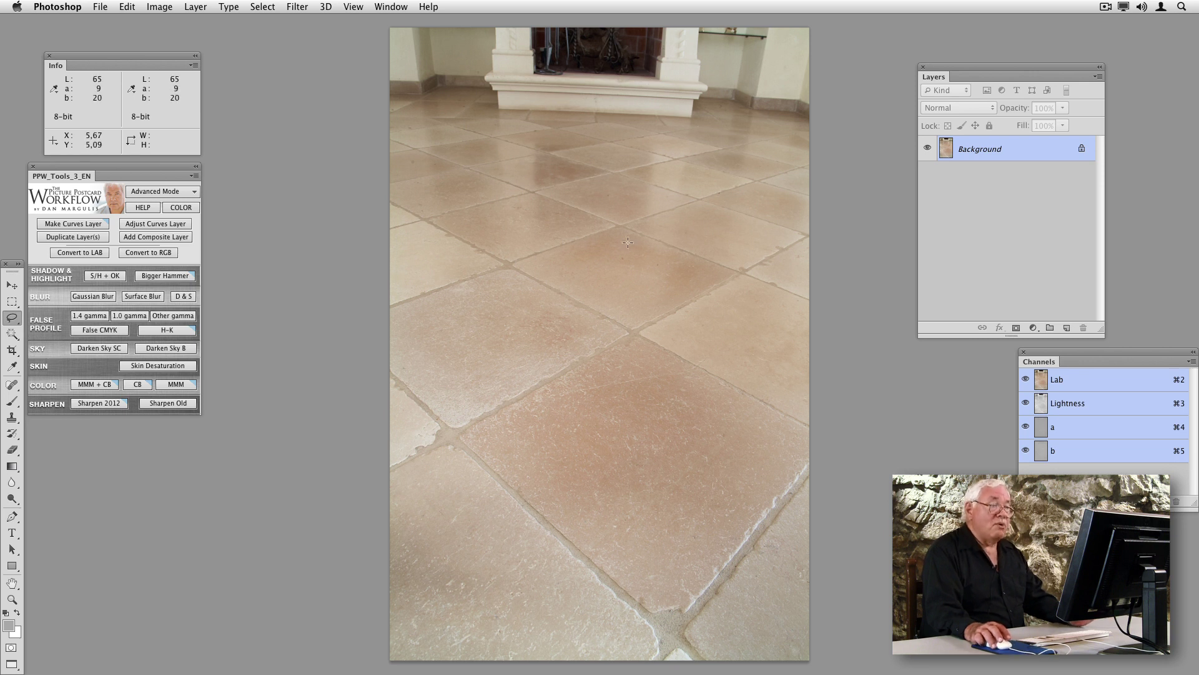
# Lasso the central floor tiles and run the MMM + CB action to add the colour-boost group
pyautogui.moveTo(722, 163)
pyautogui.mouseDown()
pyautogui.moveTo(572, 156)
pyautogui.moveTo(458, 453)
pyautogui.moveTo(602, 651)
pyautogui.moveTo(761, 620)
pyautogui.mouseUp()
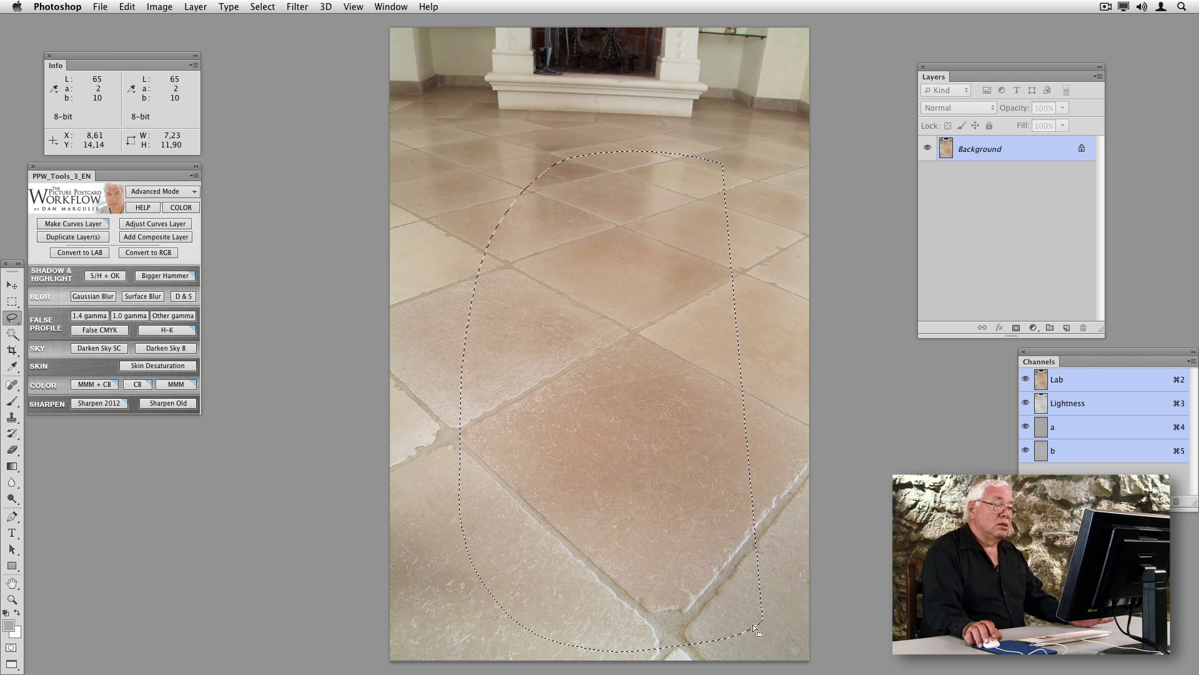
pyautogui.click(102, 384)
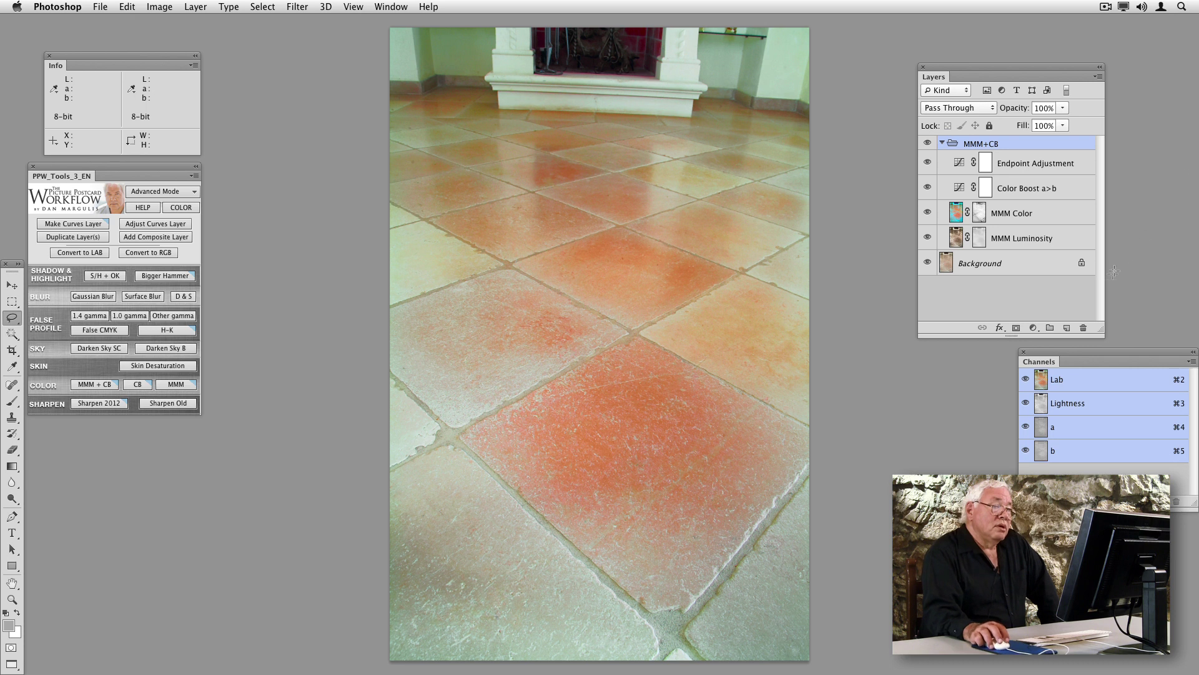
# Compare the MMM Luminosity layer on and off, then settle its opacity at 20%
pyautogui.click(927, 238)
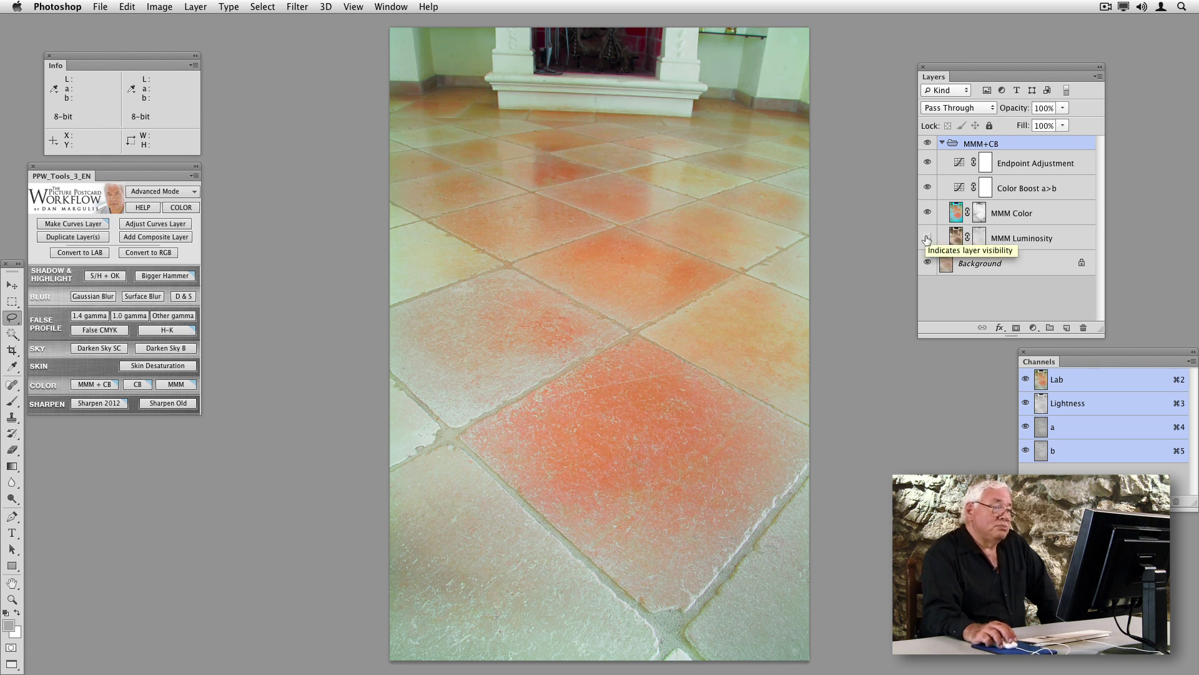
pyautogui.click(927, 238)
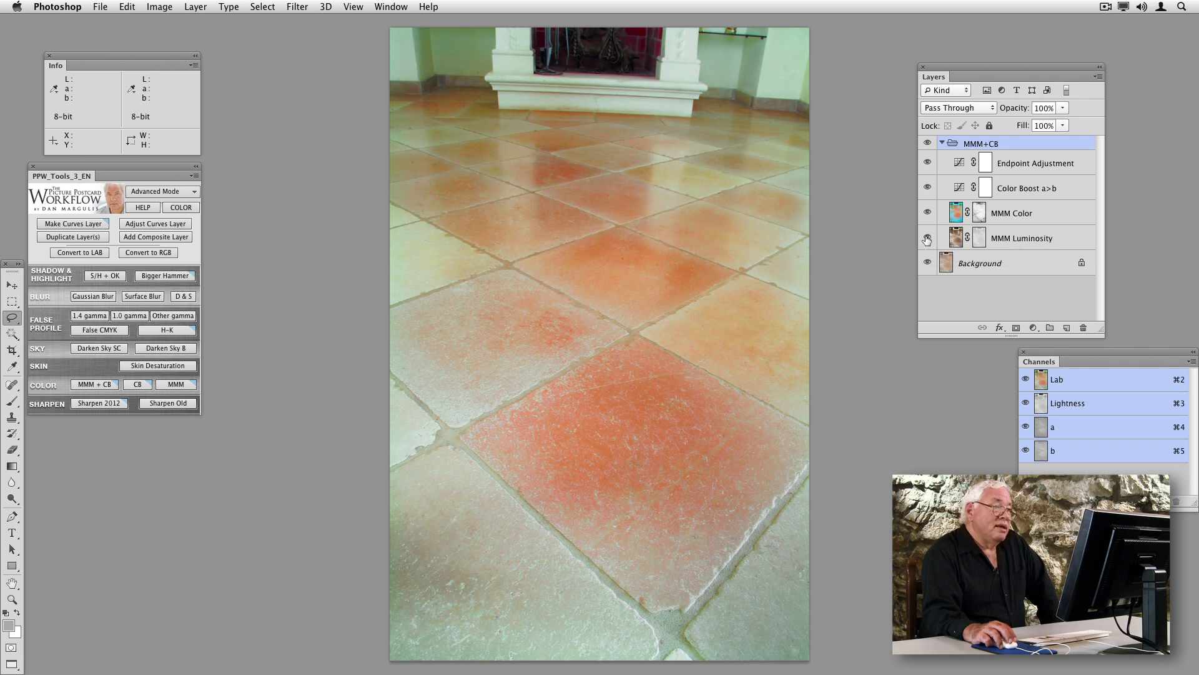
pyautogui.click(927, 238)
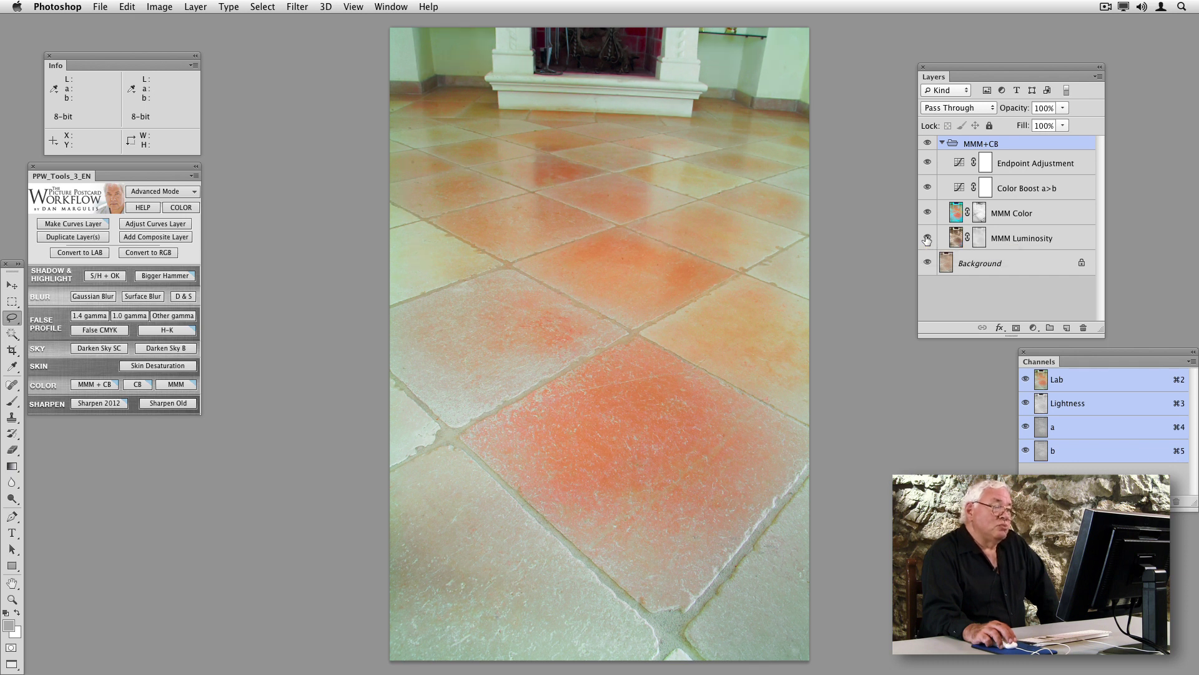
pyautogui.click(927, 238)
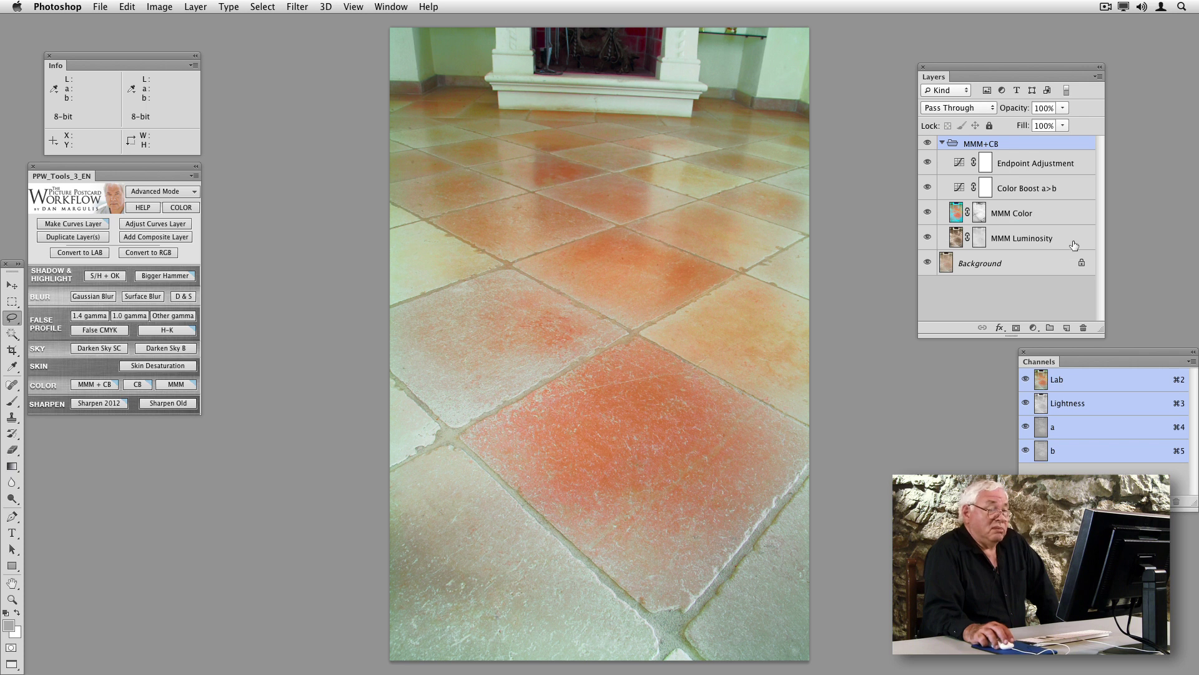
pyautogui.click(1024, 238)
pyautogui.moveTo(1019, 111); pyautogui.dragTo(1013, 111)
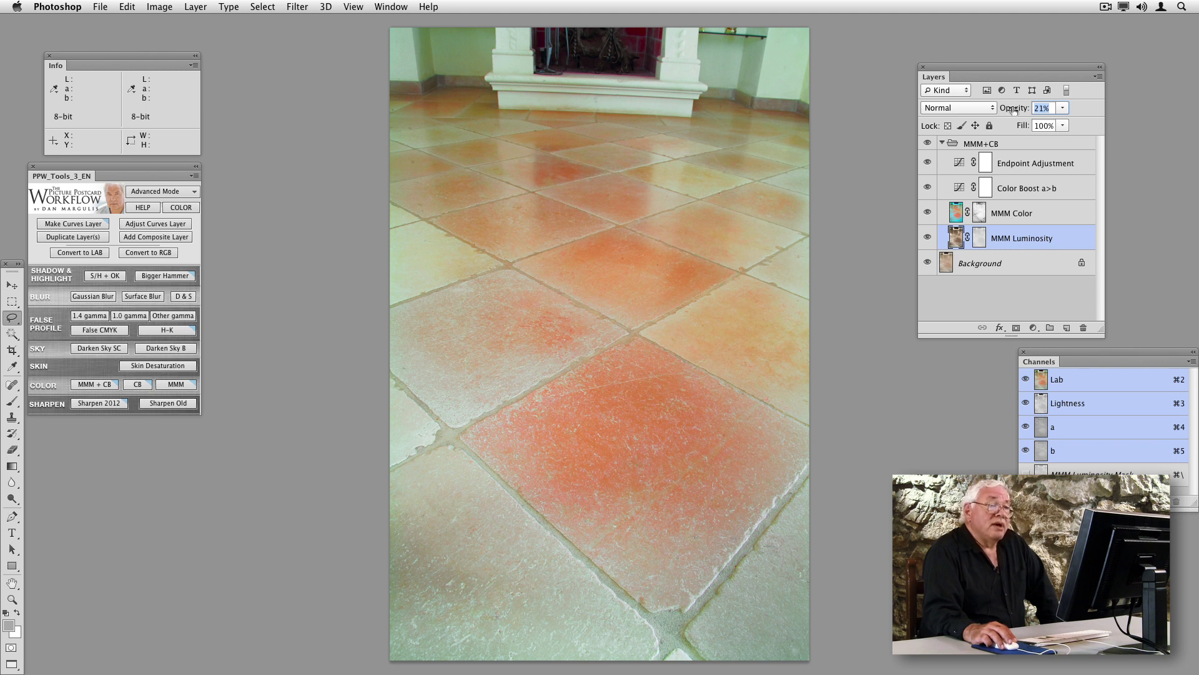
pyautogui.moveTo(1013, 110); pyautogui.dragTo(1101, 117)
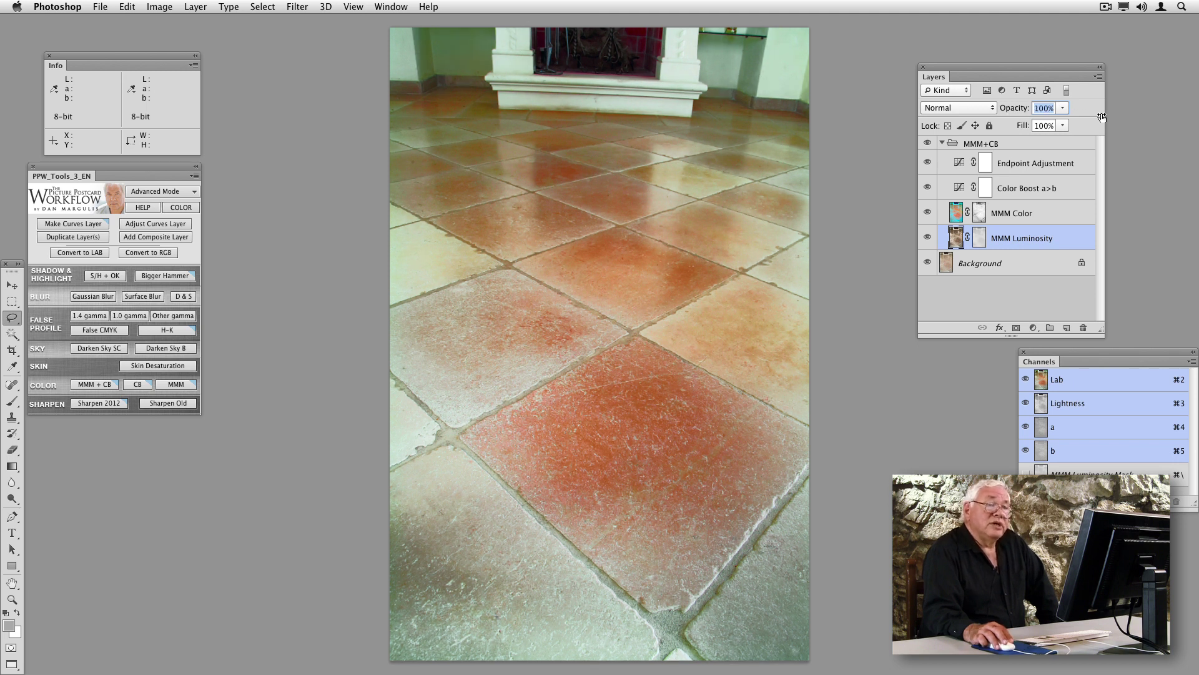
pyautogui.press('Return')
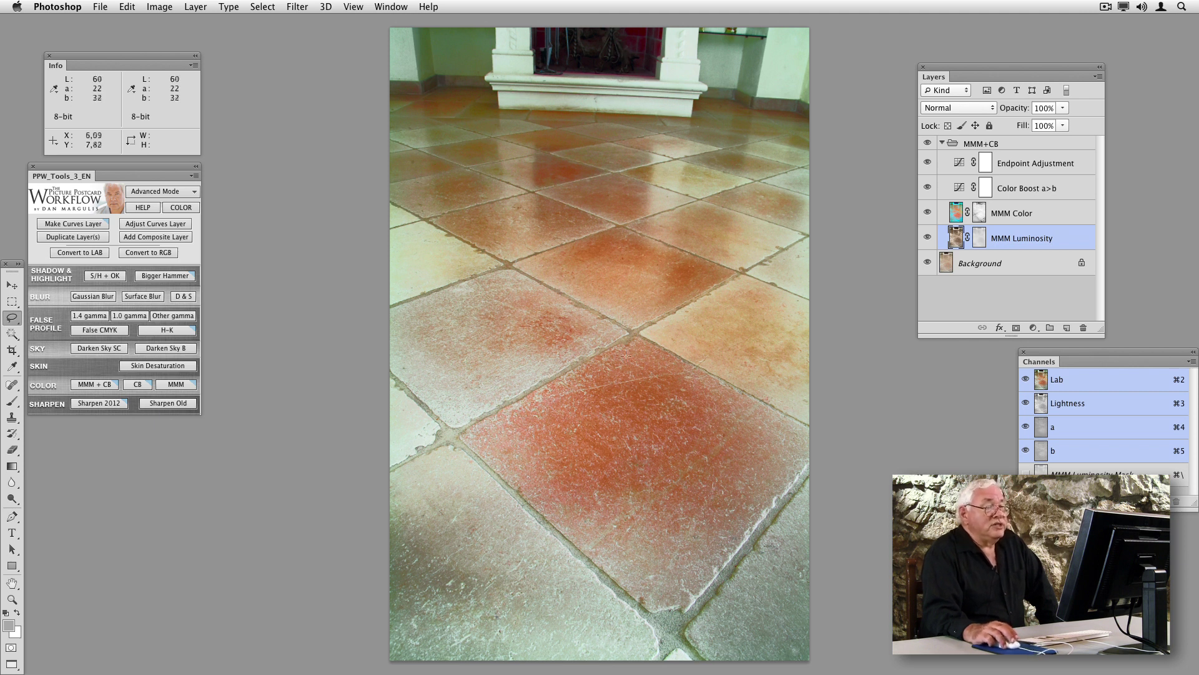
pyautogui.click(927, 238)
pyautogui.click(928, 238)
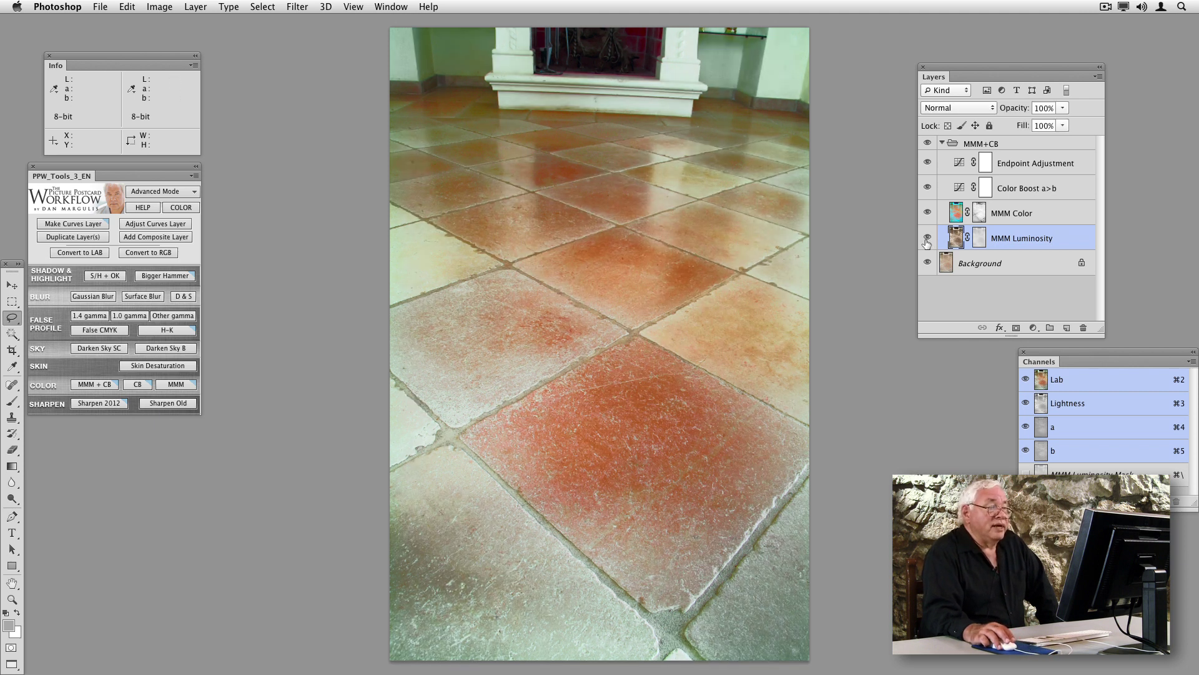
pyautogui.moveTo(1020, 111); pyautogui.dragTo(969, 108)
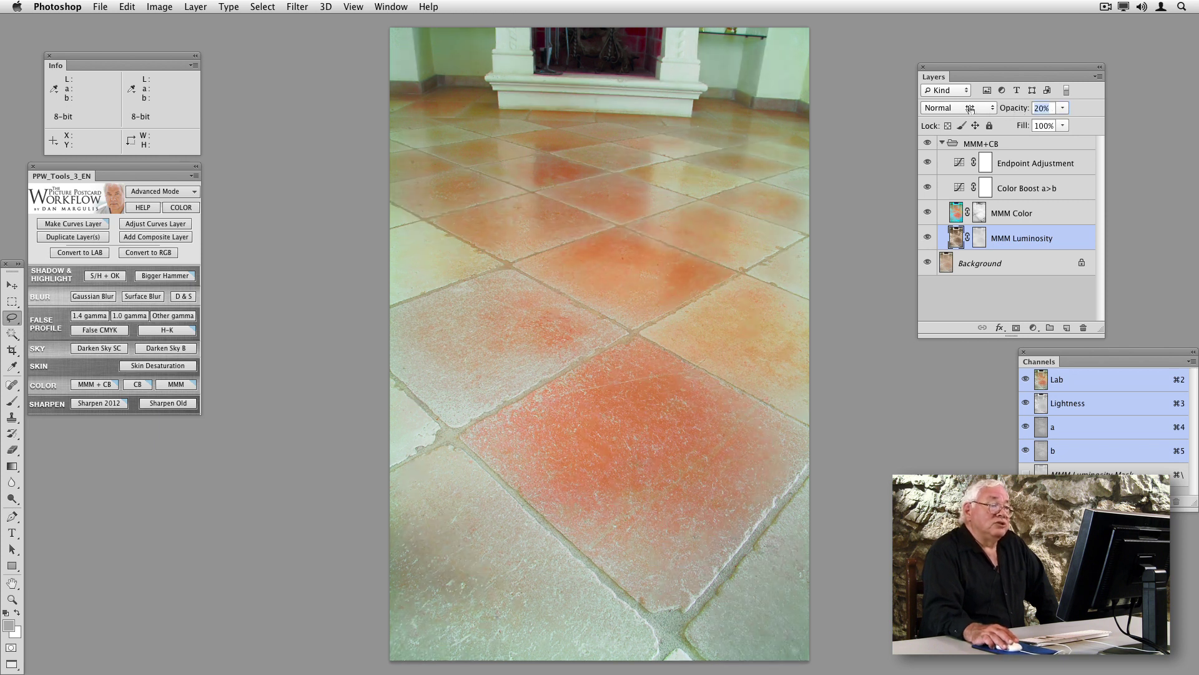
# Lower the MMM Color layer's opacity to 16%
pyautogui.click(928, 188)
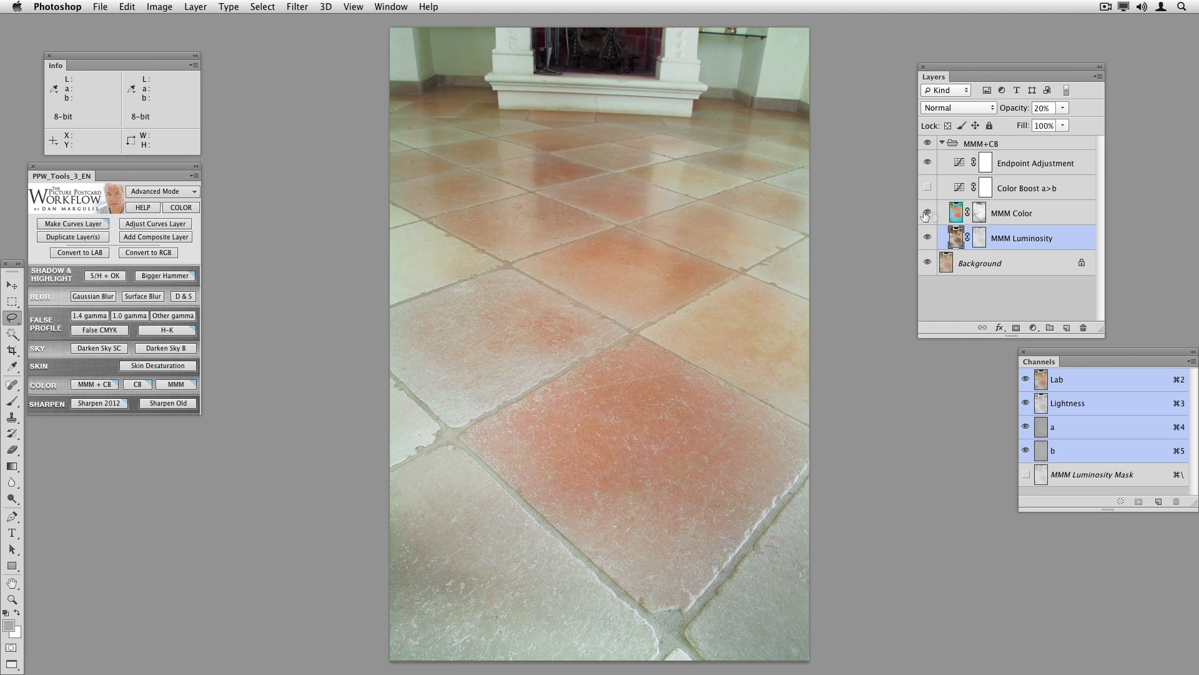
pyautogui.click(1069, 228)
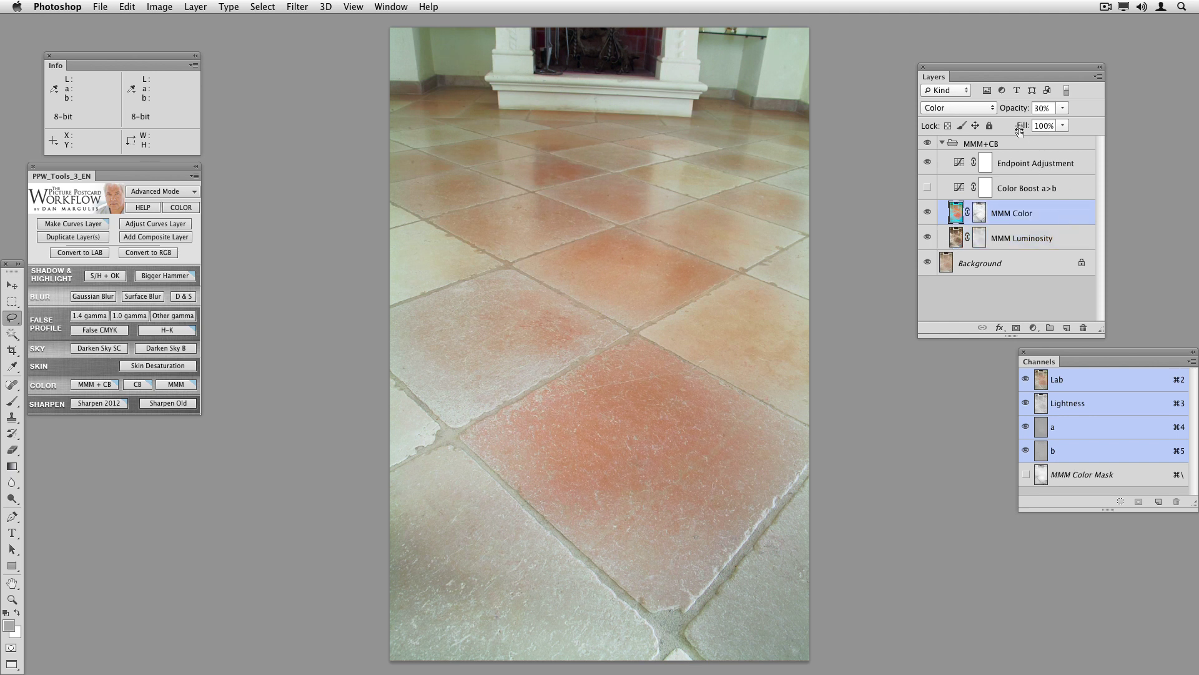
pyautogui.moveTo(1021, 110); pyautogui.dragTo(1011, 111)
# Compare Color Boost a>b on and off, then set its opacity to 10%
pyautogui.click(928, 213)
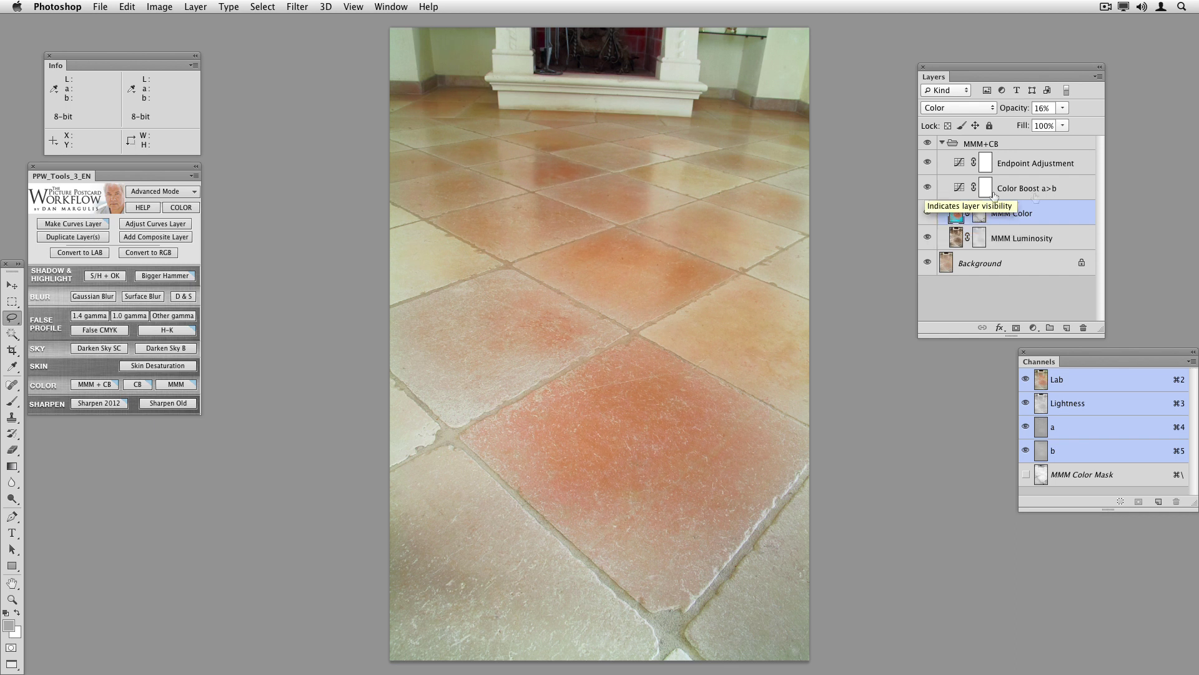
pyautogui.click(1060, 199)
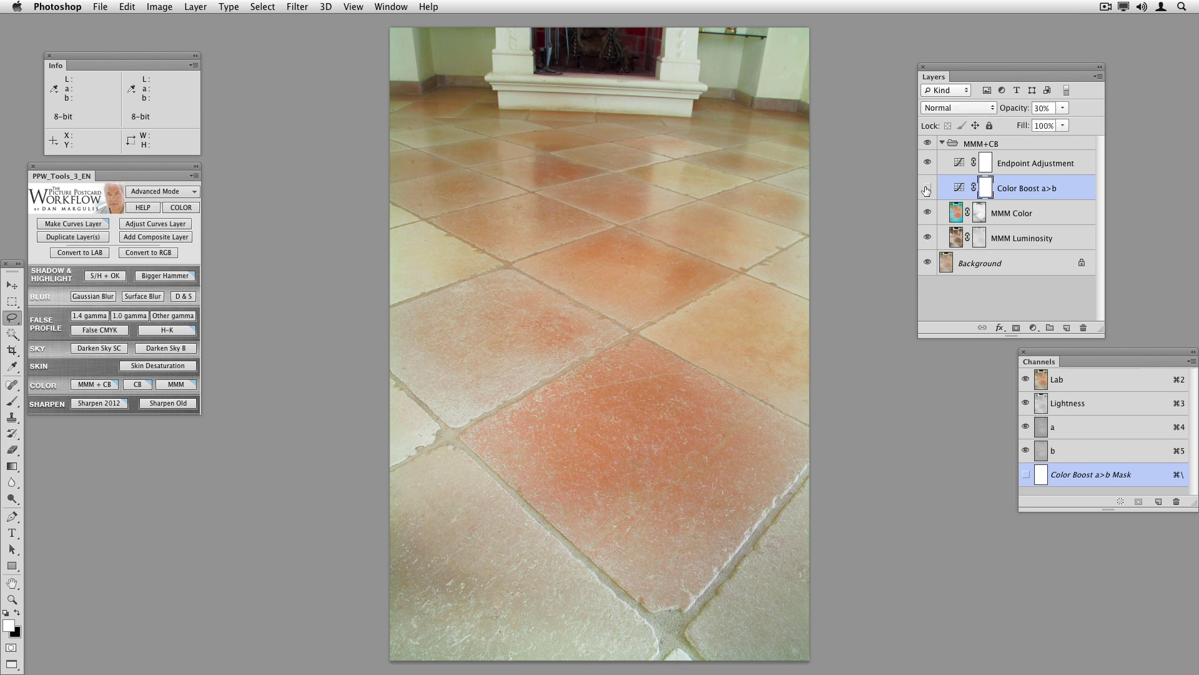
pyautogui.click(926, 189)
pyautogui.click(927, 189)
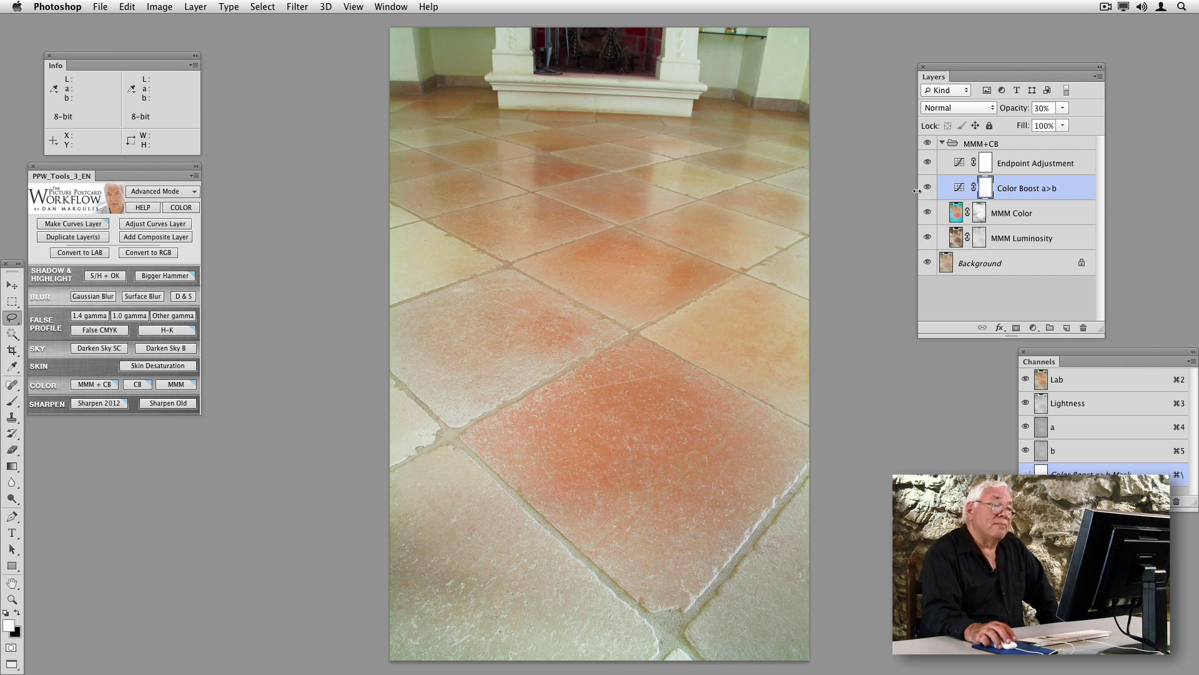
pyautogui.moveTo(1014, 112); pyautogui.dragTo(1011, 113)
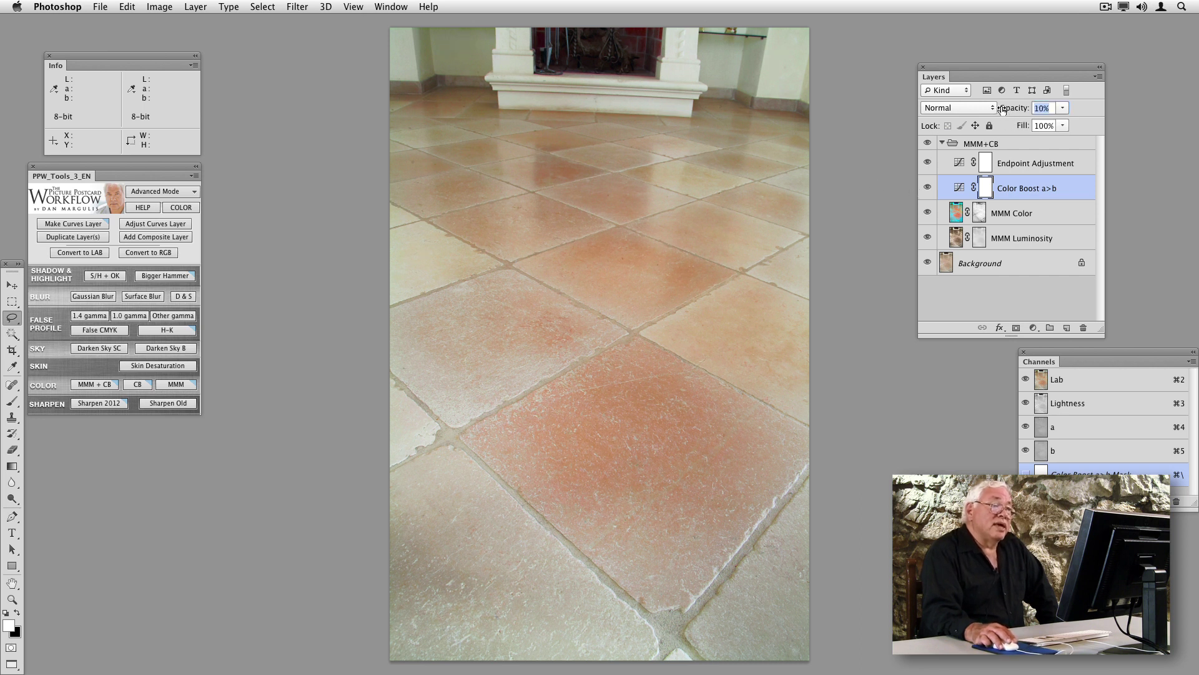
pyautogui.press('Return')
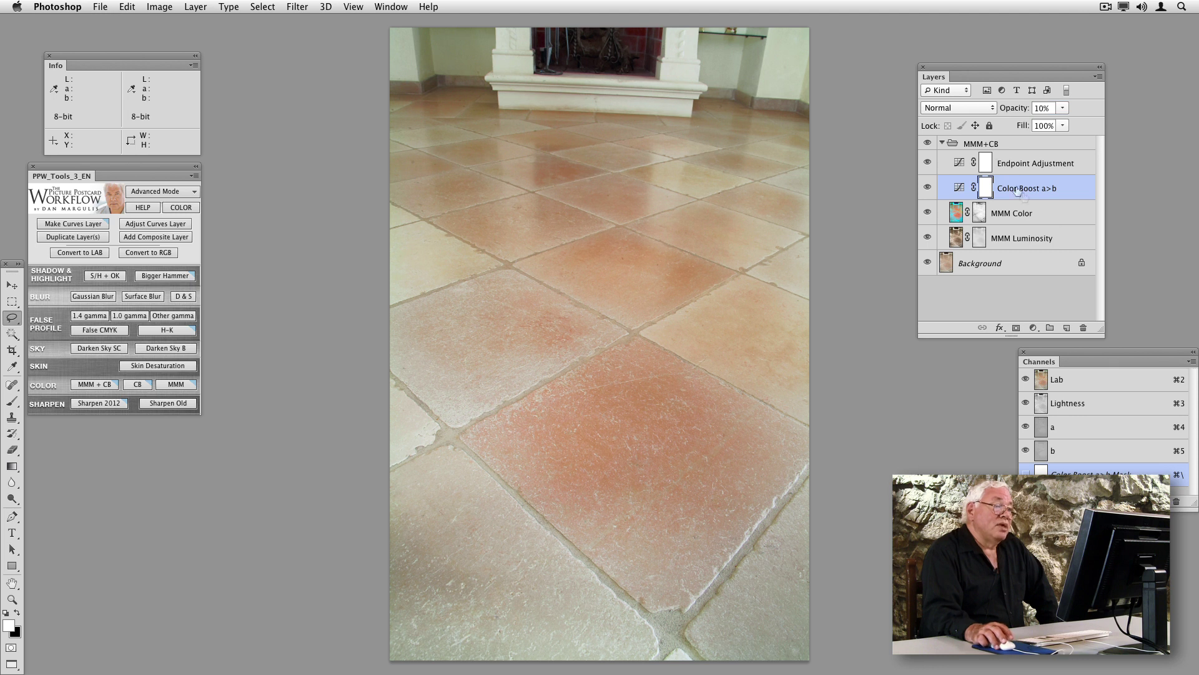
pyautogui.click(1070, 164)
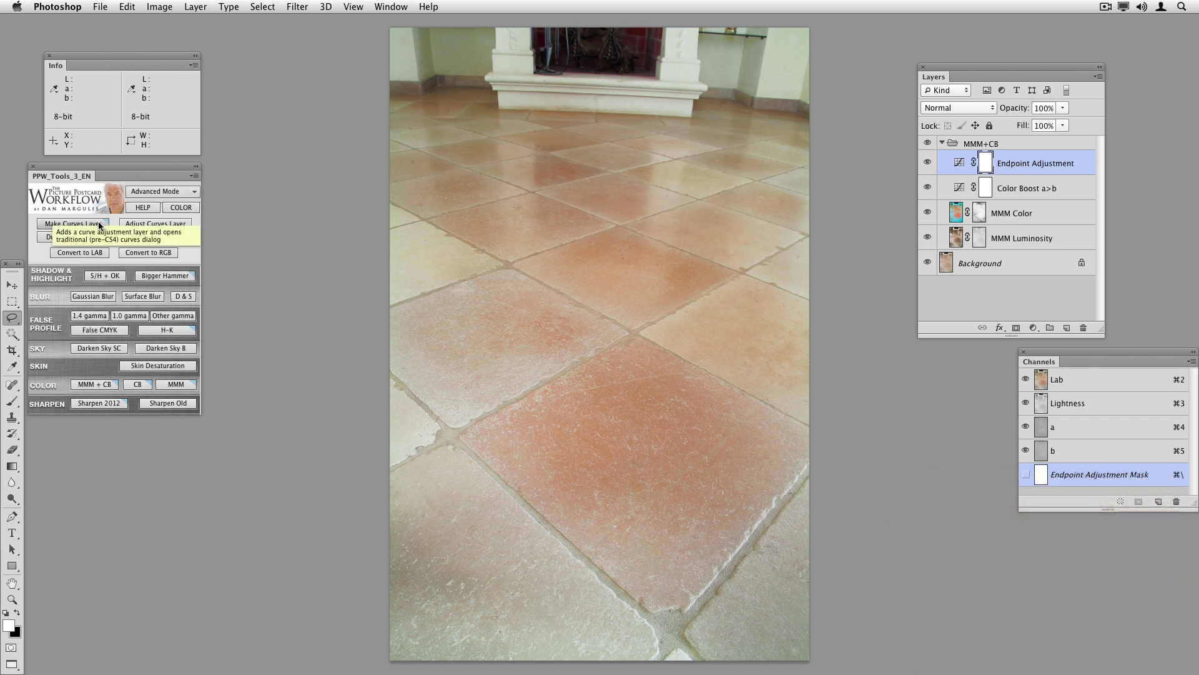
# Bend the Endpoint Adjustment lightness curve (14→10, 52→57) to darken the tile midtones
pyautogui.click(138, 223)
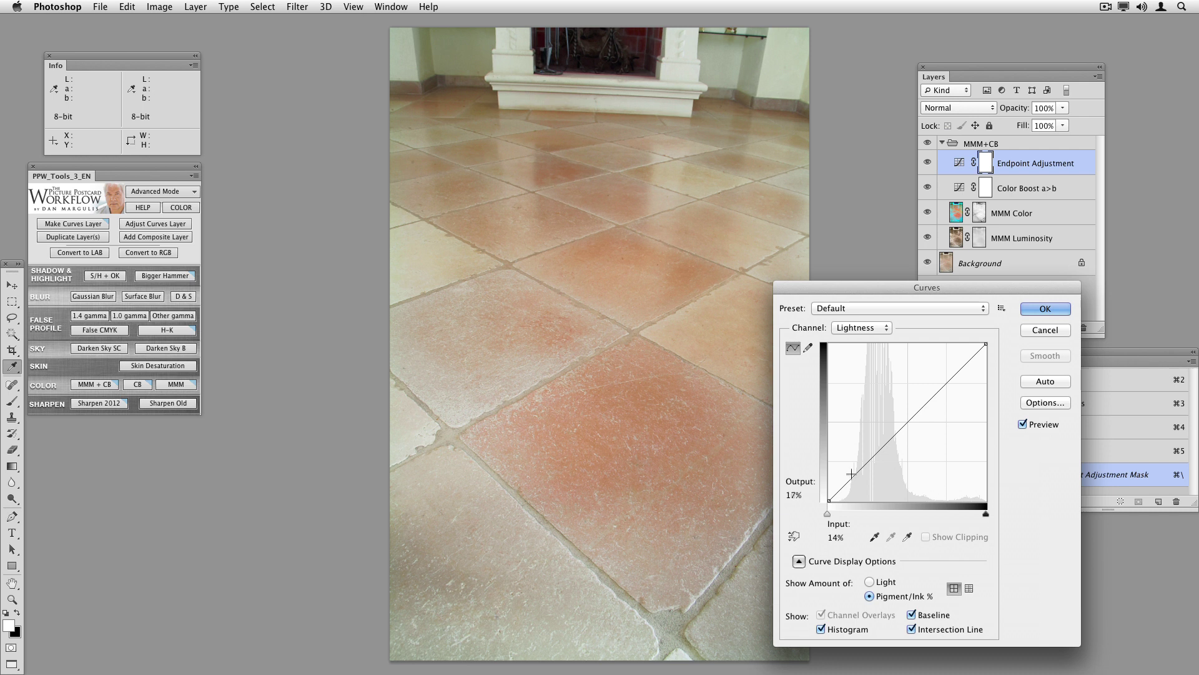
pyautogui.moveTo(851, 478); pyautogui.dragTo(851, 485)
pyautogui.moveTo(908, 426); pyautogui.dragTo(911, 409)
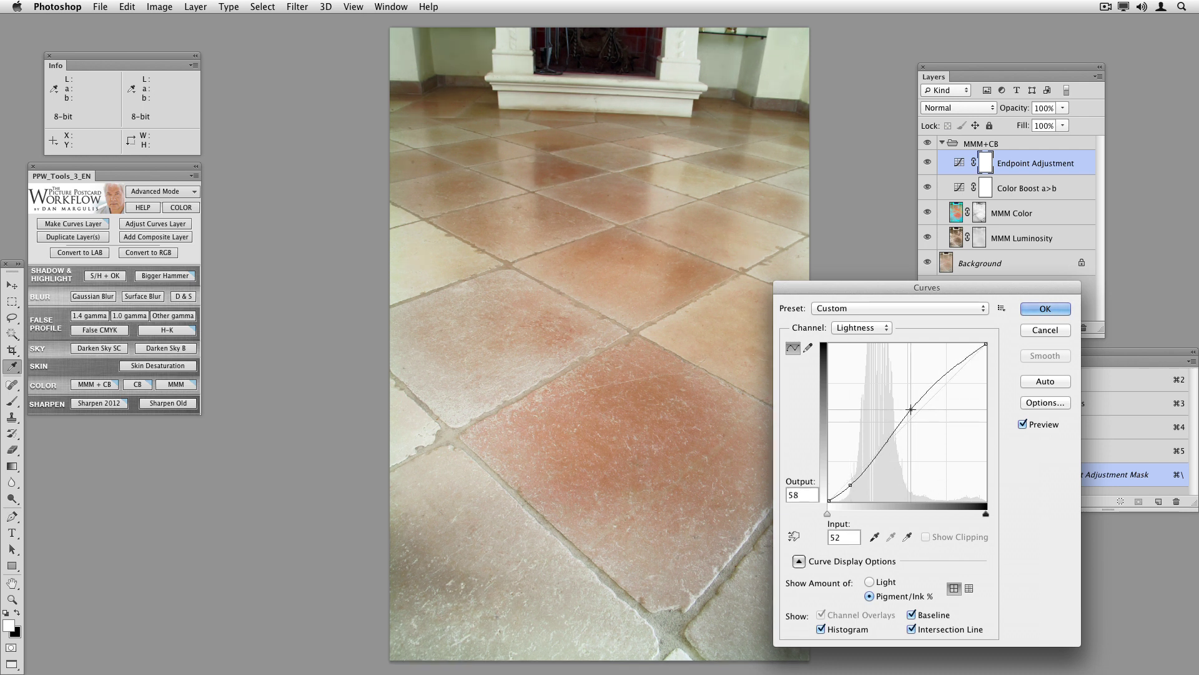
pyautogui.click(1054, 307)
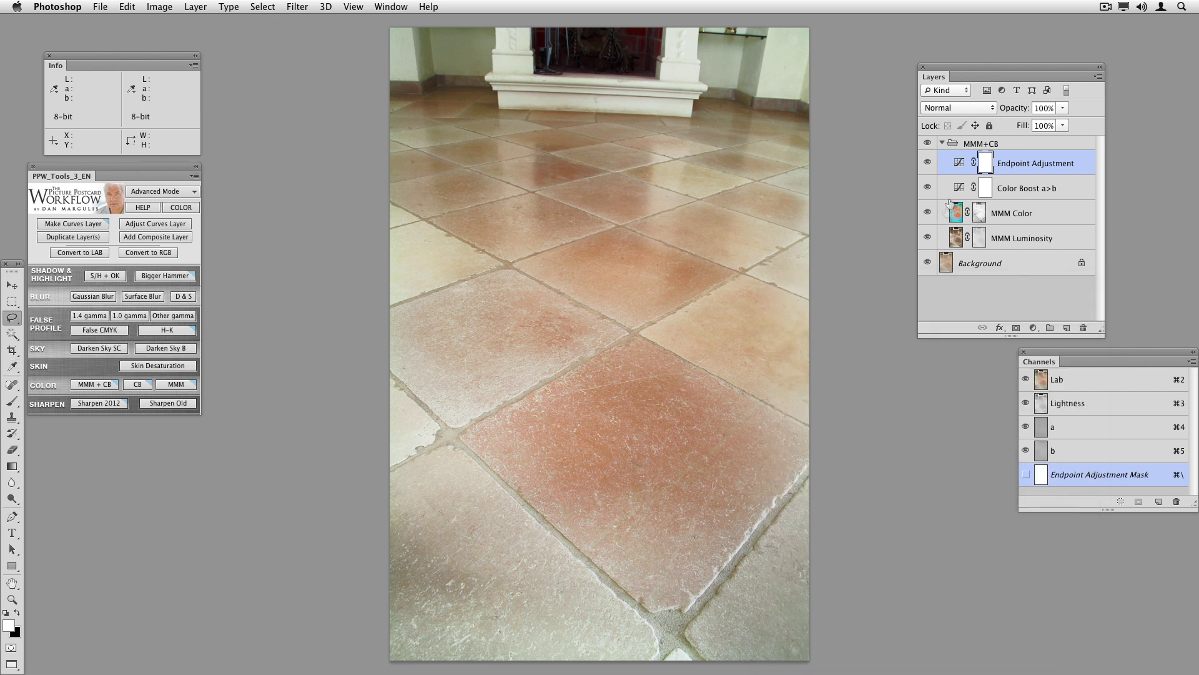
pyautogui.click(928, 163)
pyautogui.click(928, 163)
# Set Endpoint Adjustment to 45% opacity and compare against the original image
pyautogui.moveTo(1020, 114); pyautogui.dragTo(988, 108)
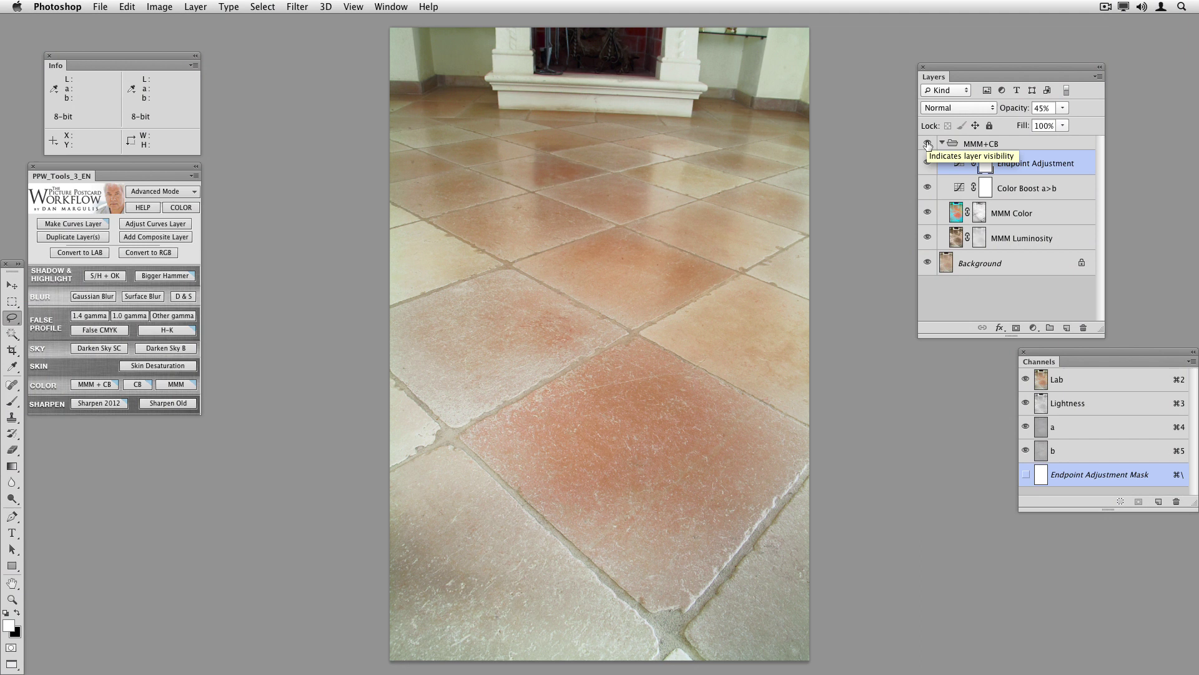
pyautogui.click(928, 144)
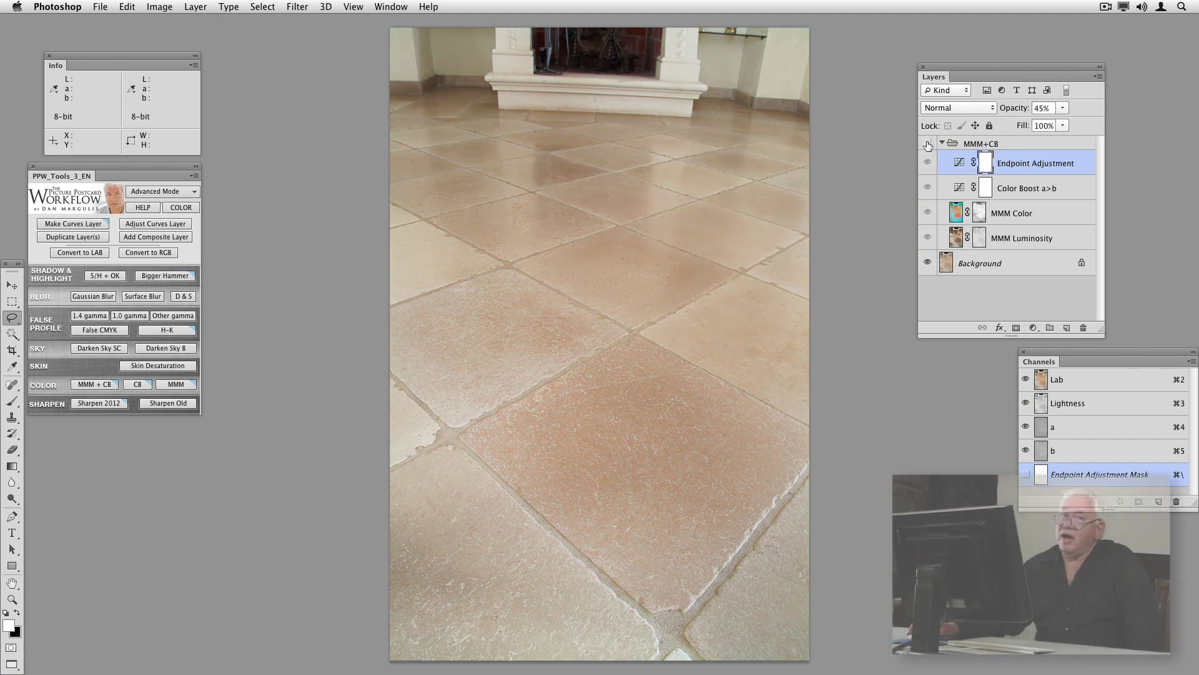
pyautogui.click(927, 145)
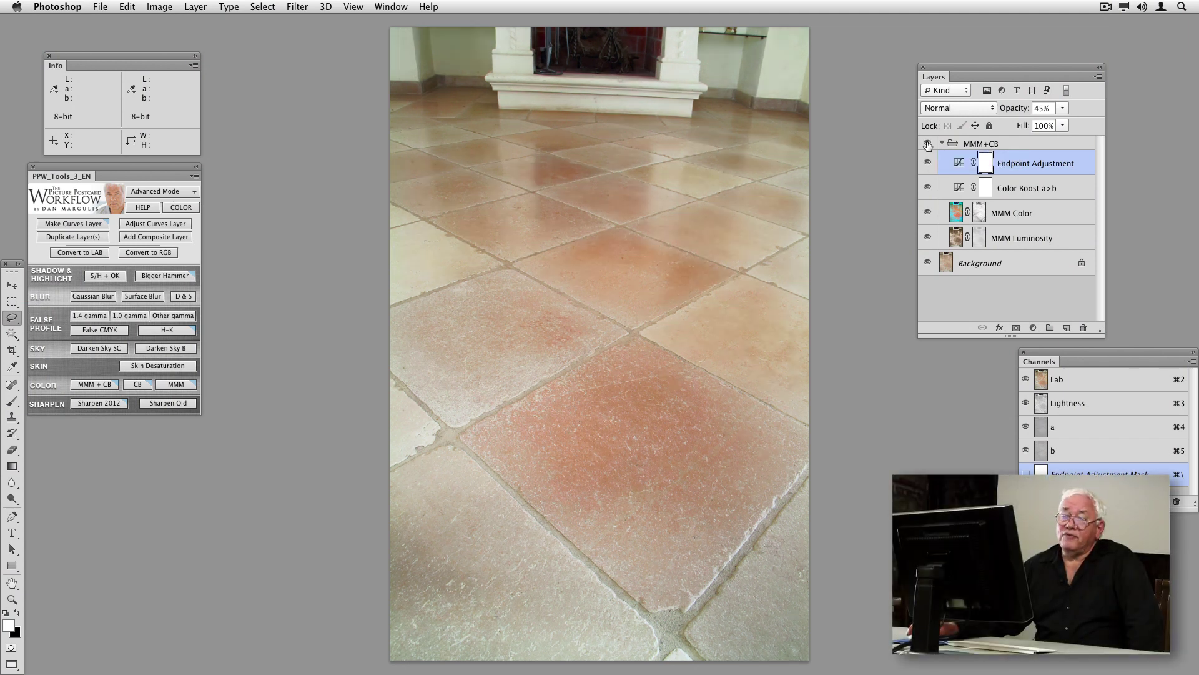